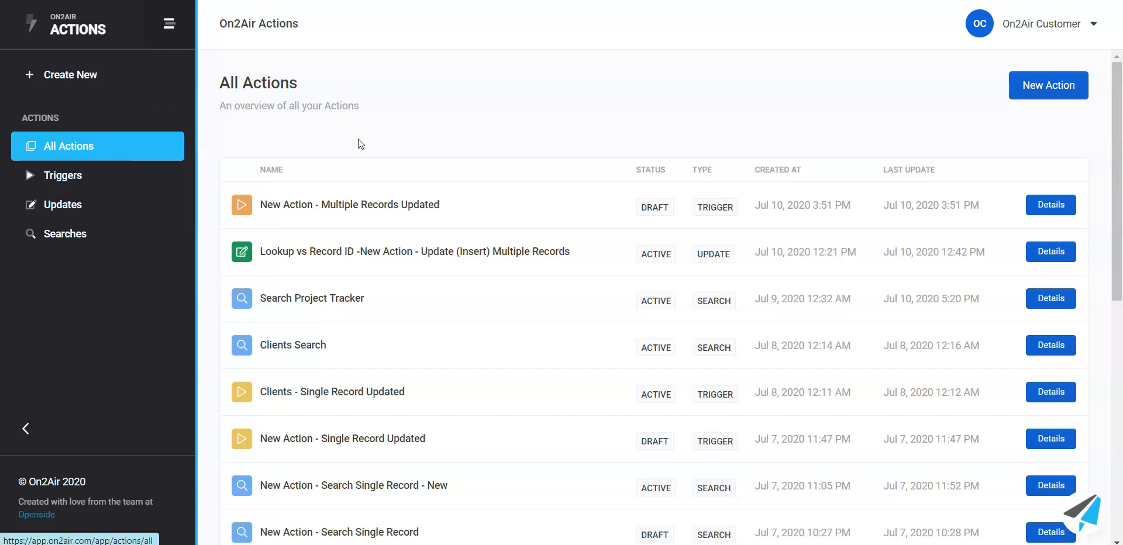
Step: Look through the lists of triggers, updates and searches, and return to the triggers list
click(136, 179)
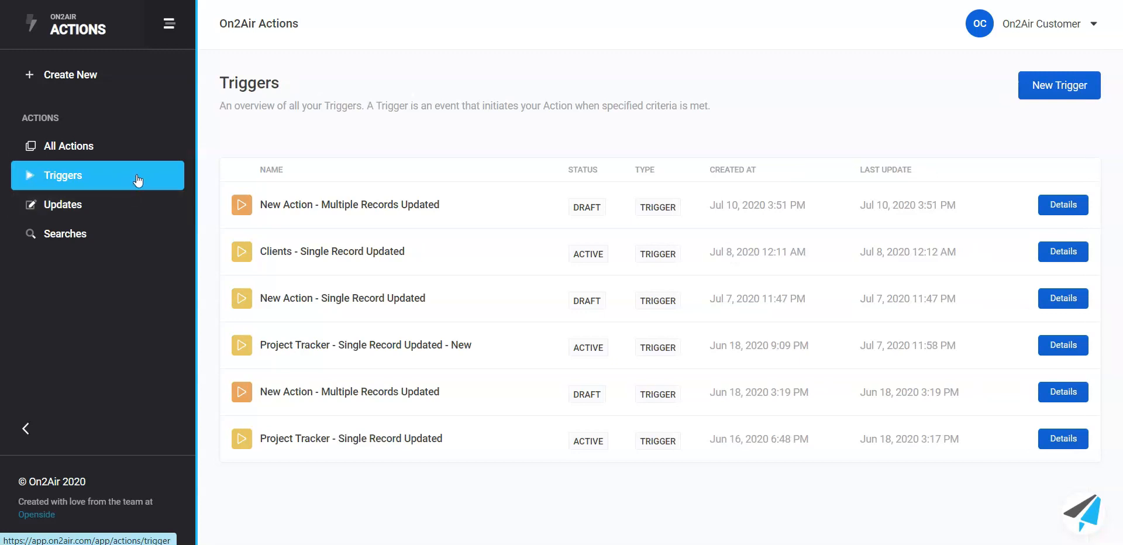
click(137, 207)
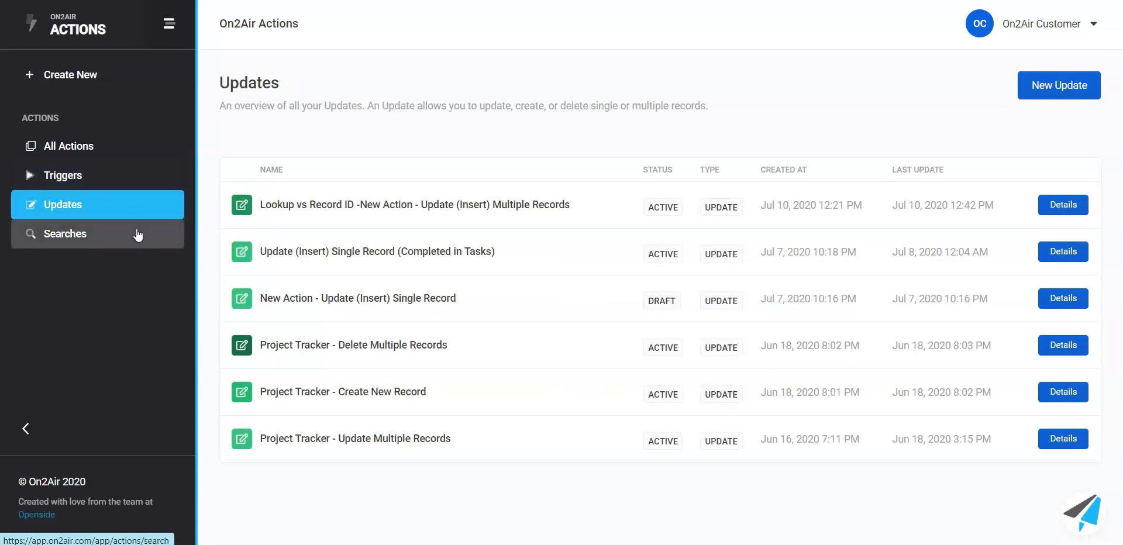
click(140, 236)
click(176, 178)
Step: Switch to Airtable's Project Tracker, check Complete - NEW for EngineerU brand identity and set its Final Completion - NEW to Completed
mouse_move(972, 542)
click(979, 522)
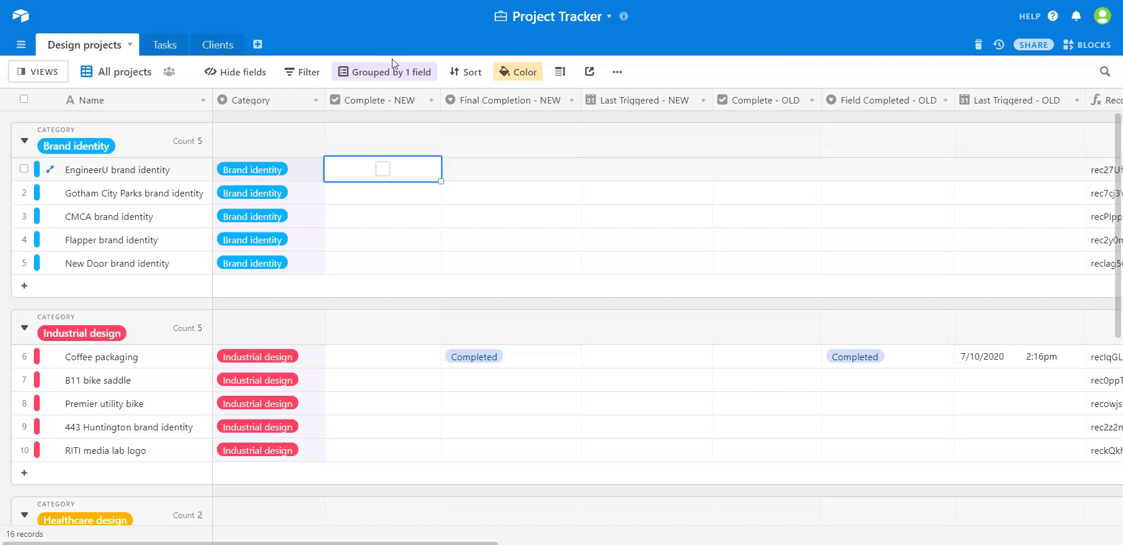
click(384, 175)
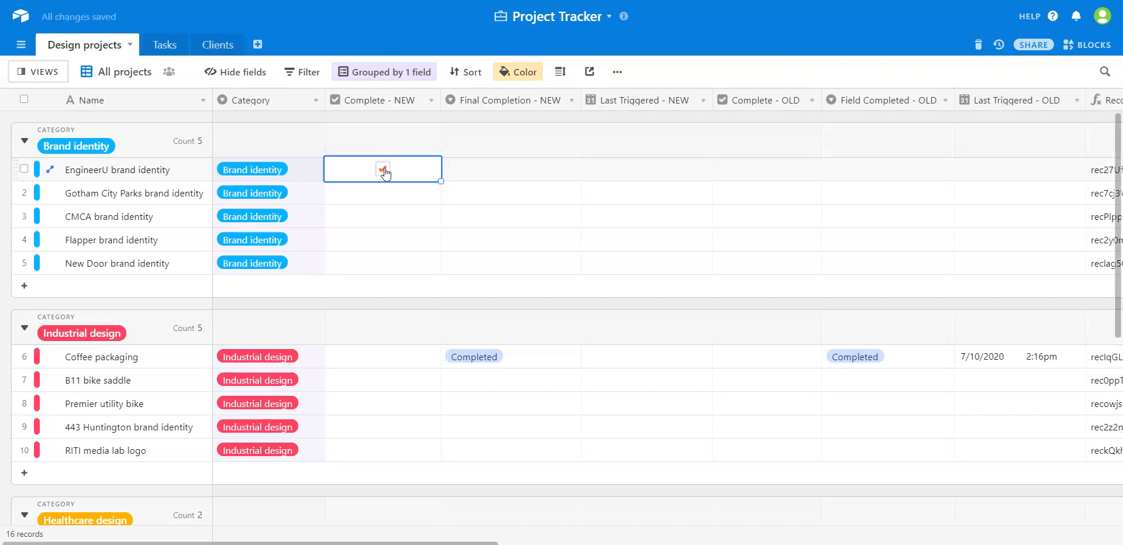
click(520, 172)
click(522, 171)
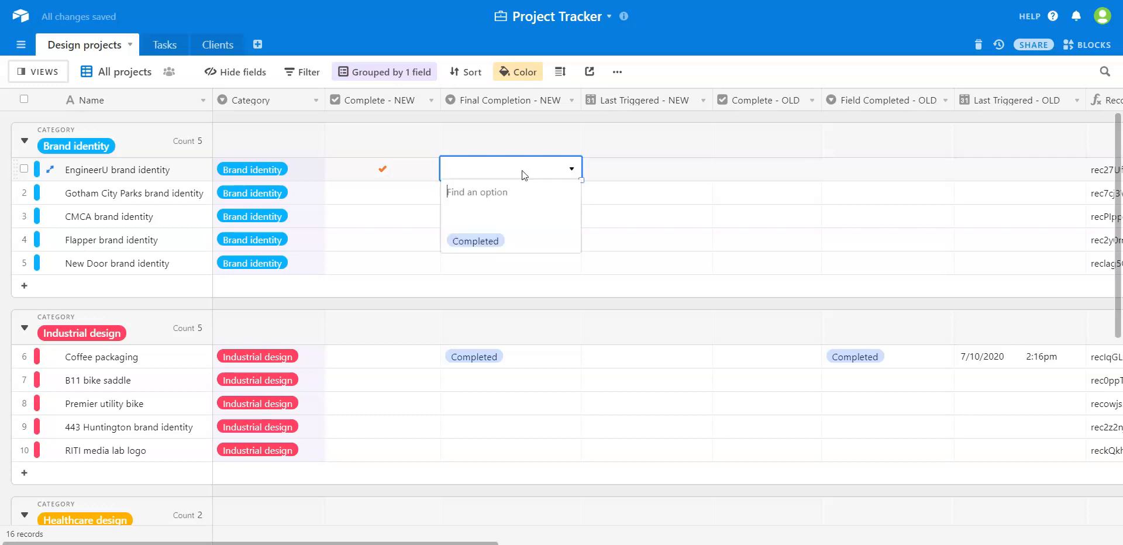
click(468, 241)
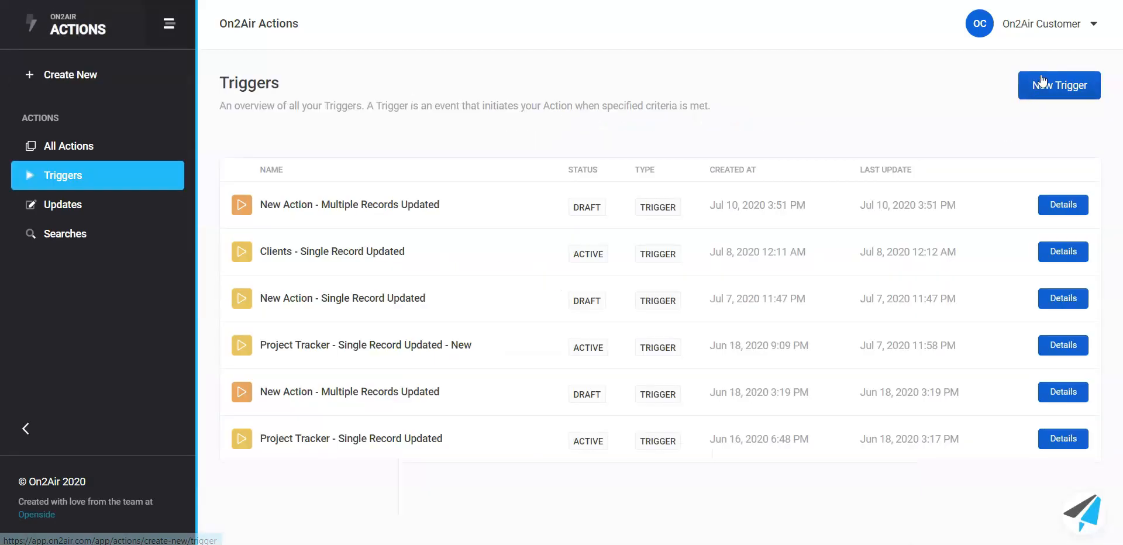
Step: In On2Air Actions, create a new Single Record Updated trigger and start adding its configuration
click(1040, 84)
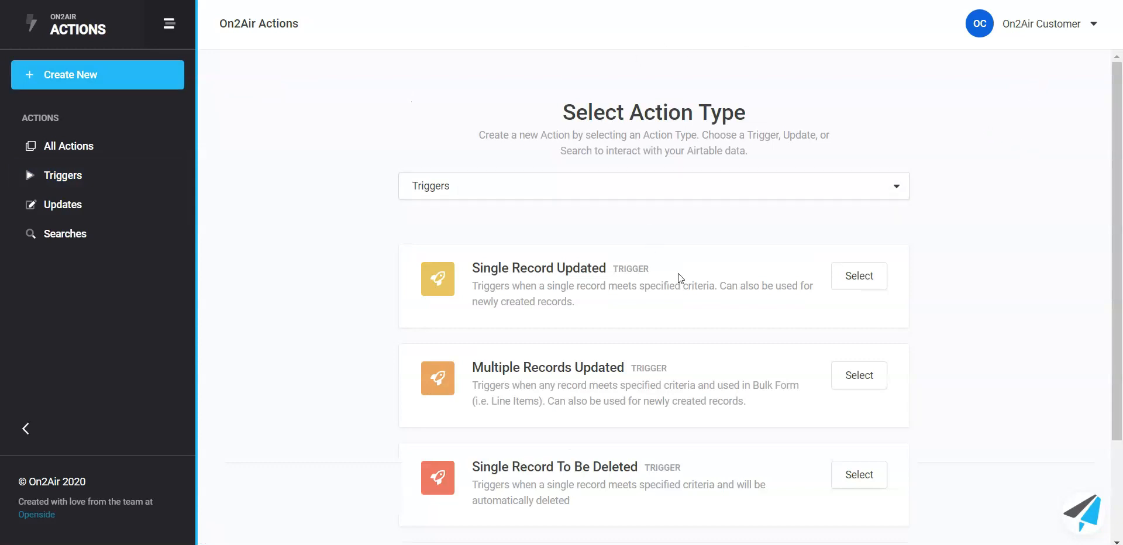
click(860, 291)
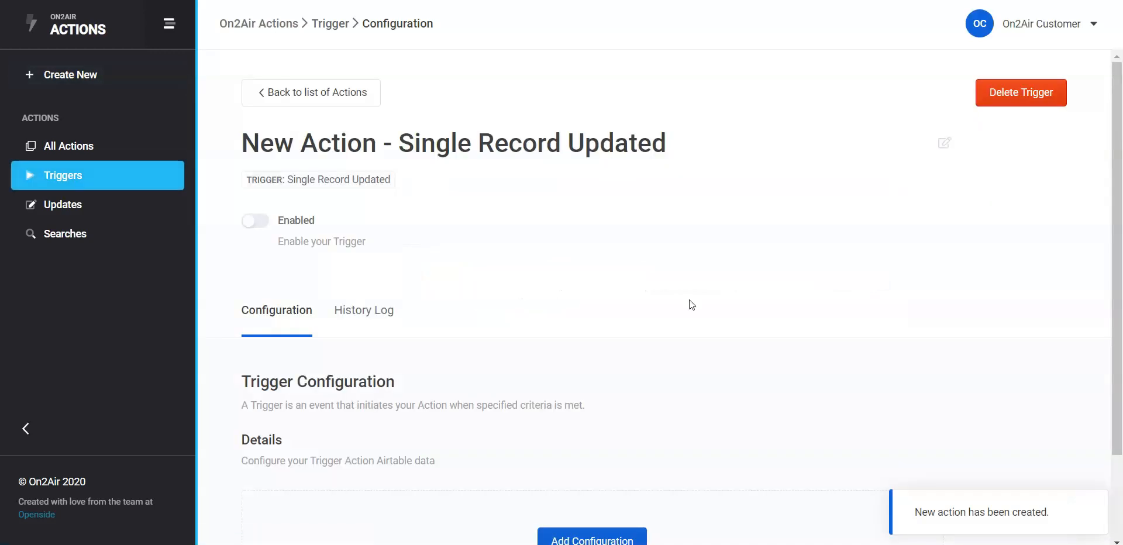
scroll(554, 268, down, 2)
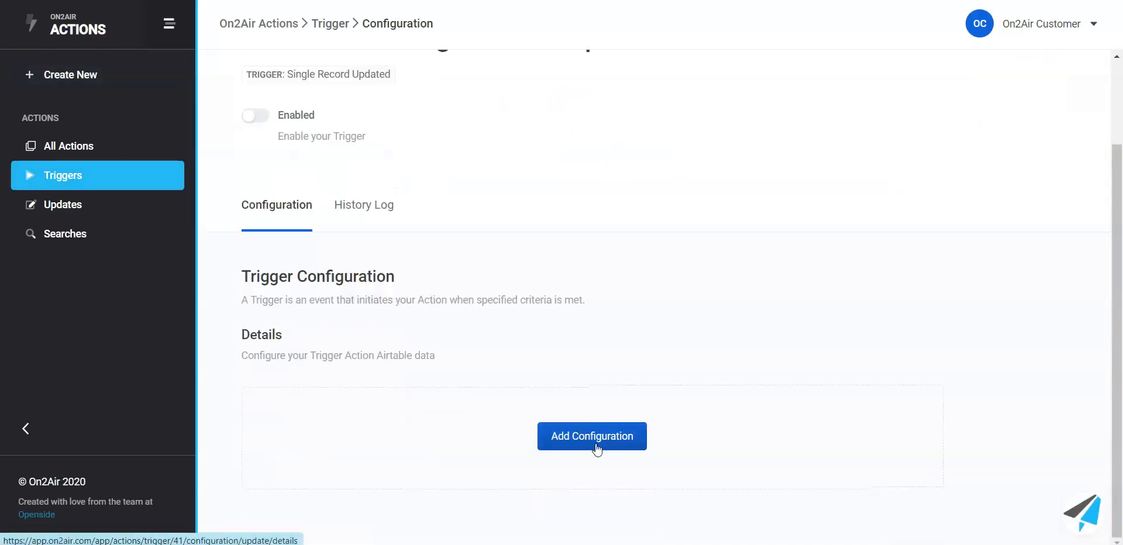
click(619, 433)
Step: Set the trigger's Airtable connection to HW Secondary Account
click(542, 301)
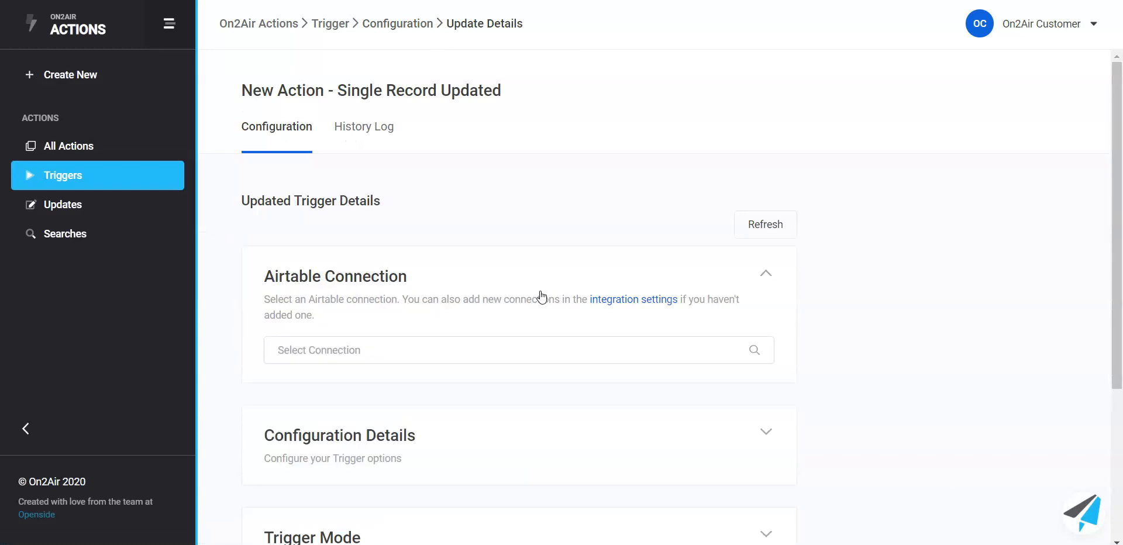
scroll(539, 288, down, 3)
click(527, 192)
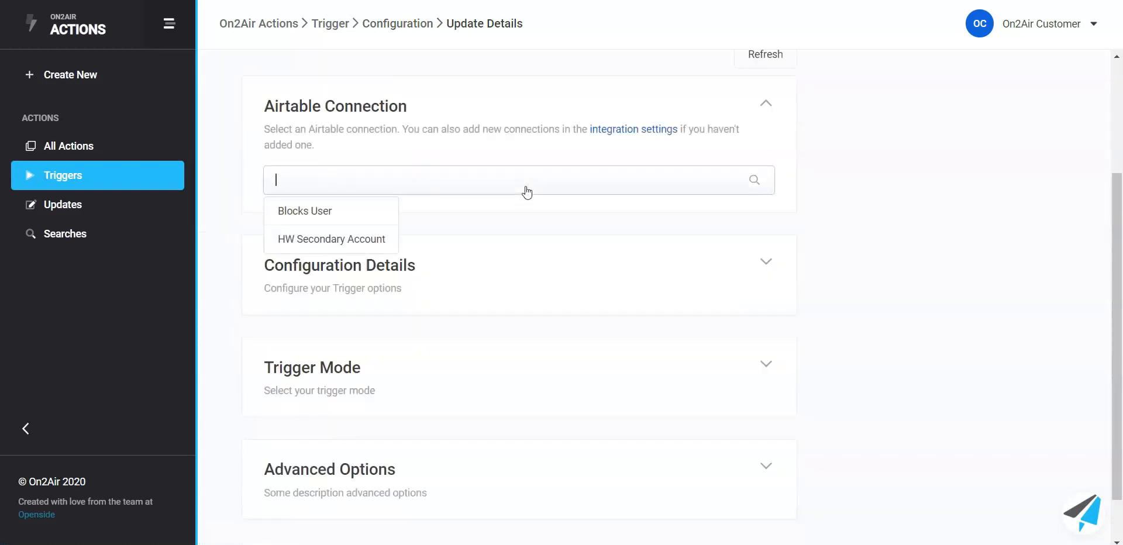
click(368, 239)
Step: In the configuration details, set the base to Project Tracker and the table to Design projects
click(570, 285)
scroll(585, 252, down, 3)
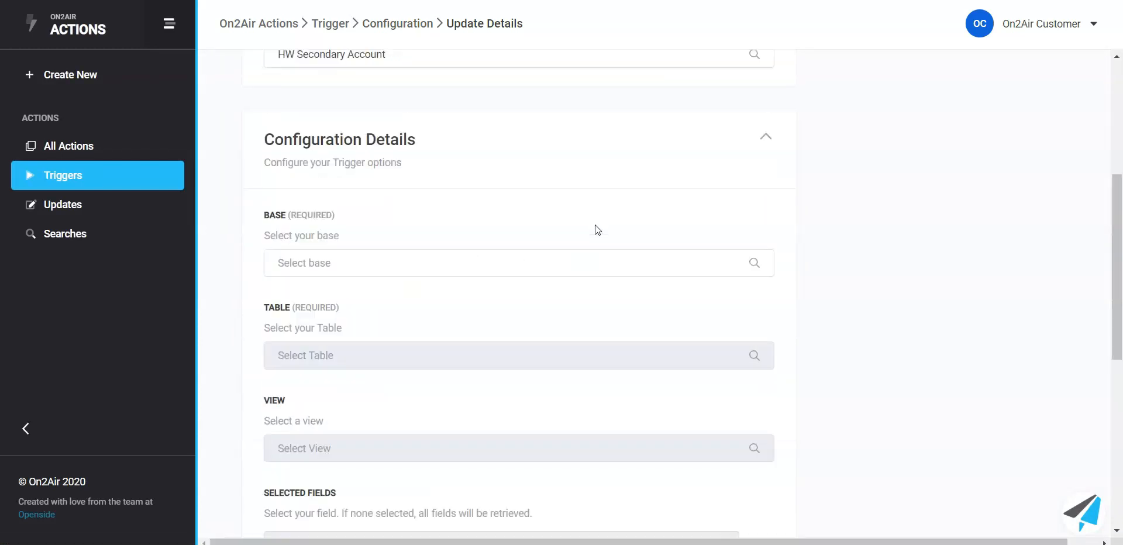
click(547, 219)
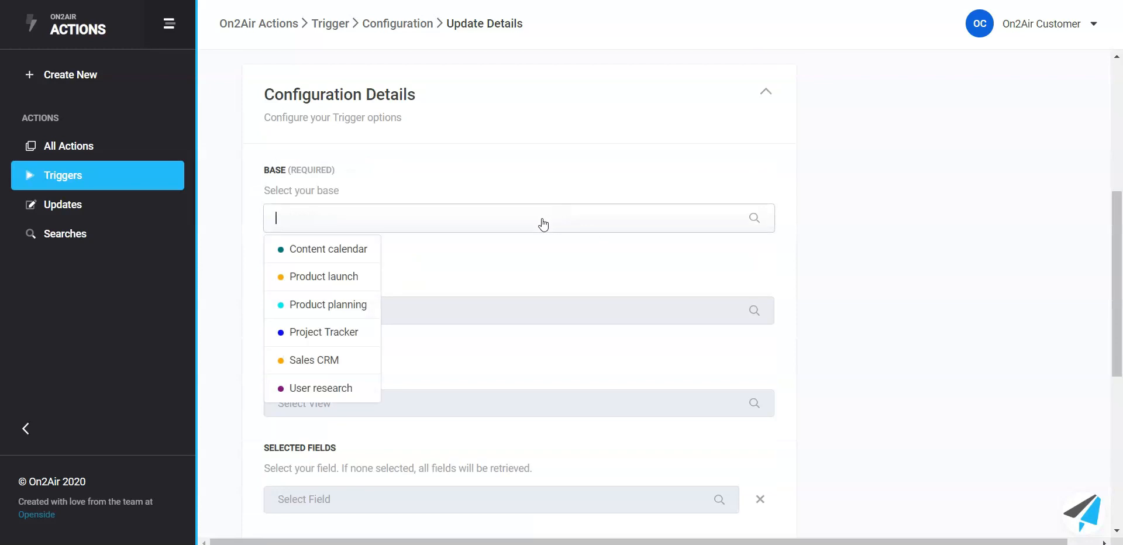
click(323, 332)
click(419, 307)
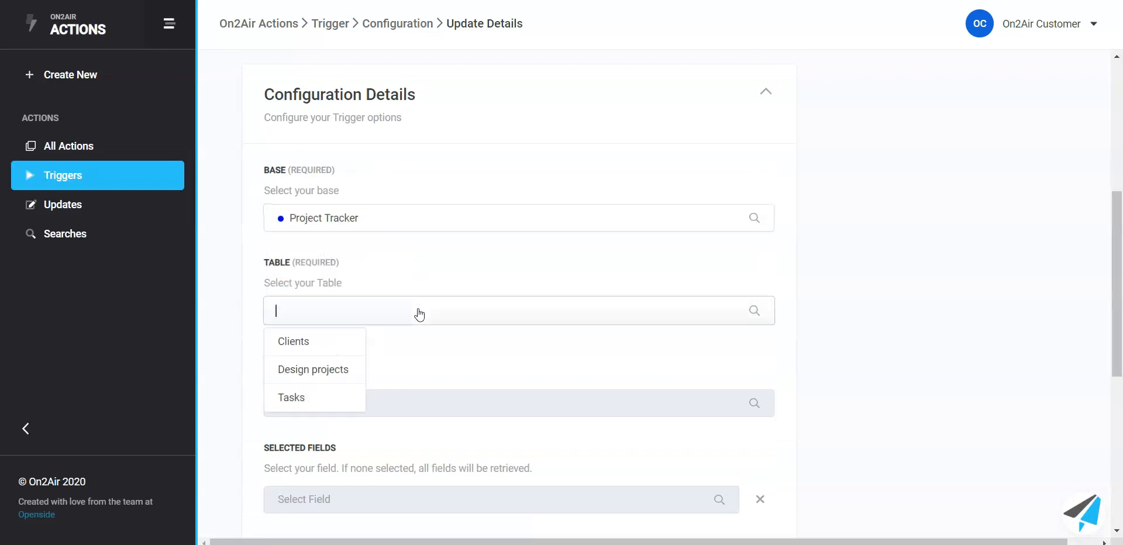
click(336, 372)
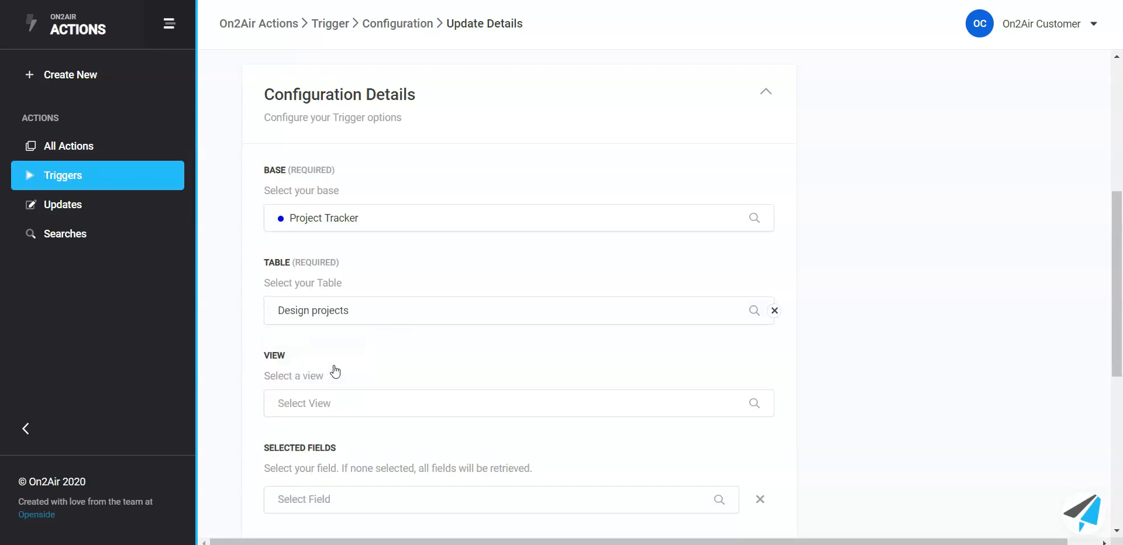
Step: Add Complete - NEW, Final Completion - NEW and Name as the trigger's selected fields
scroll(514, 345, down, 3)
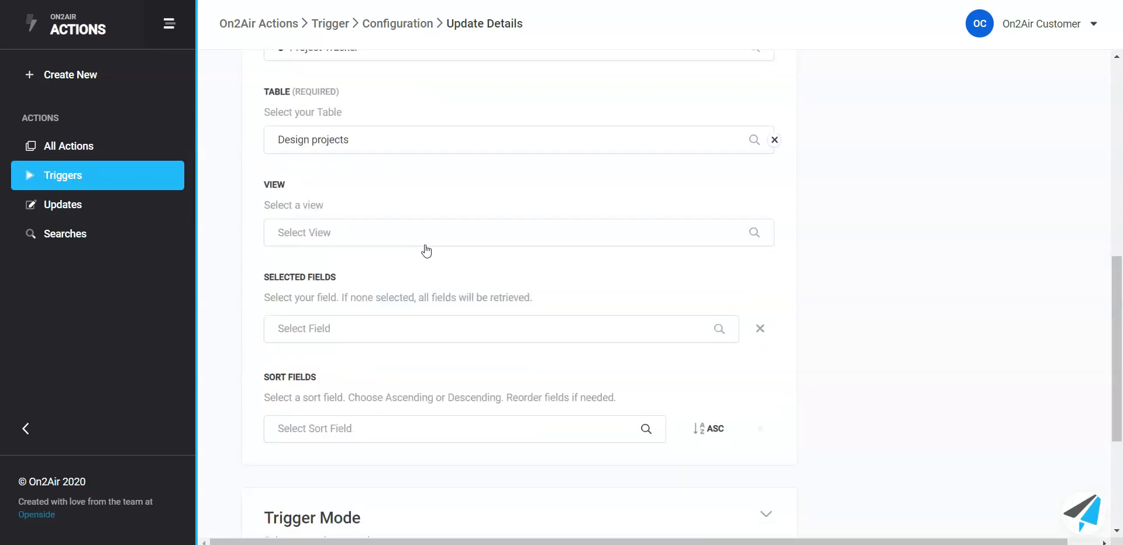
click(338, 331)
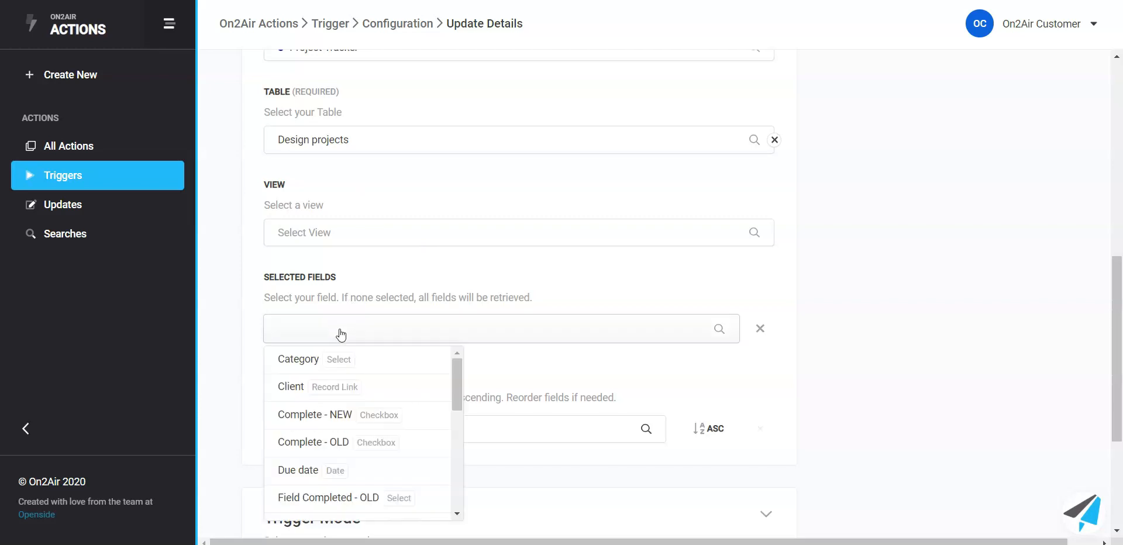
click(334, 426)
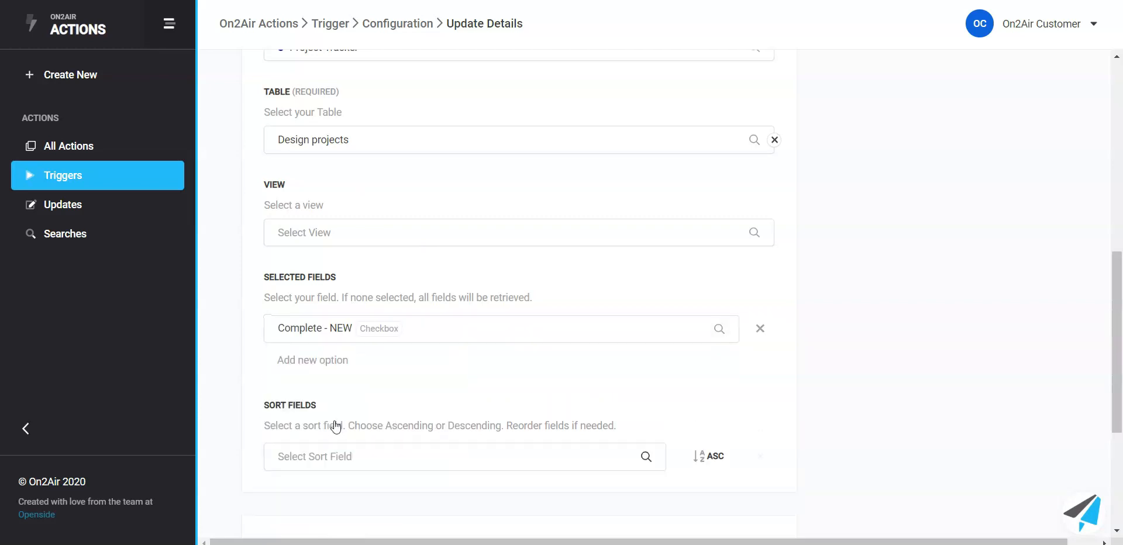
click(343, 362)
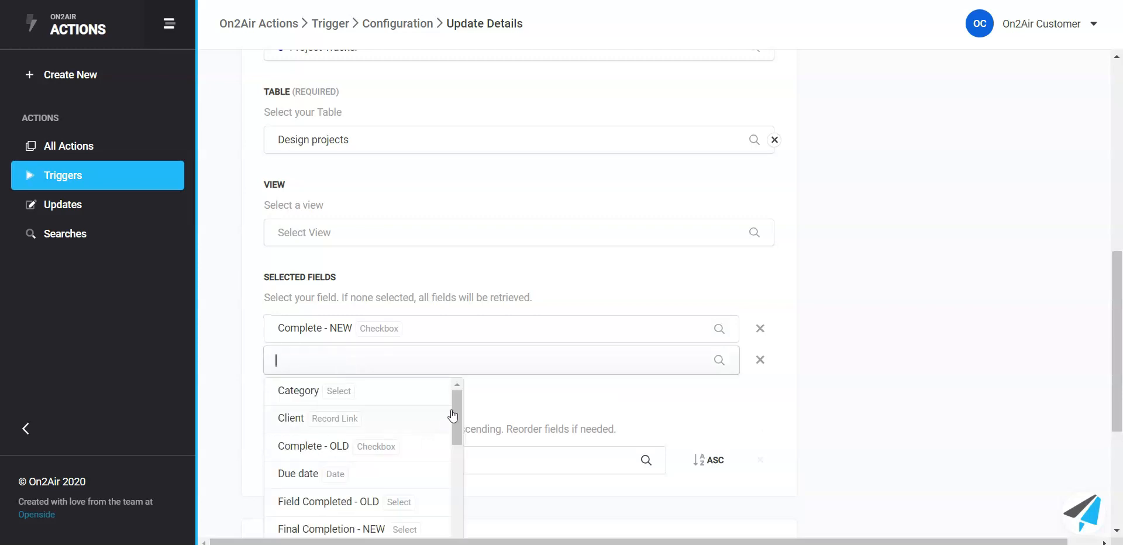
scroll(456, 421, down, 1)
drag(456, 420, 455, 441)
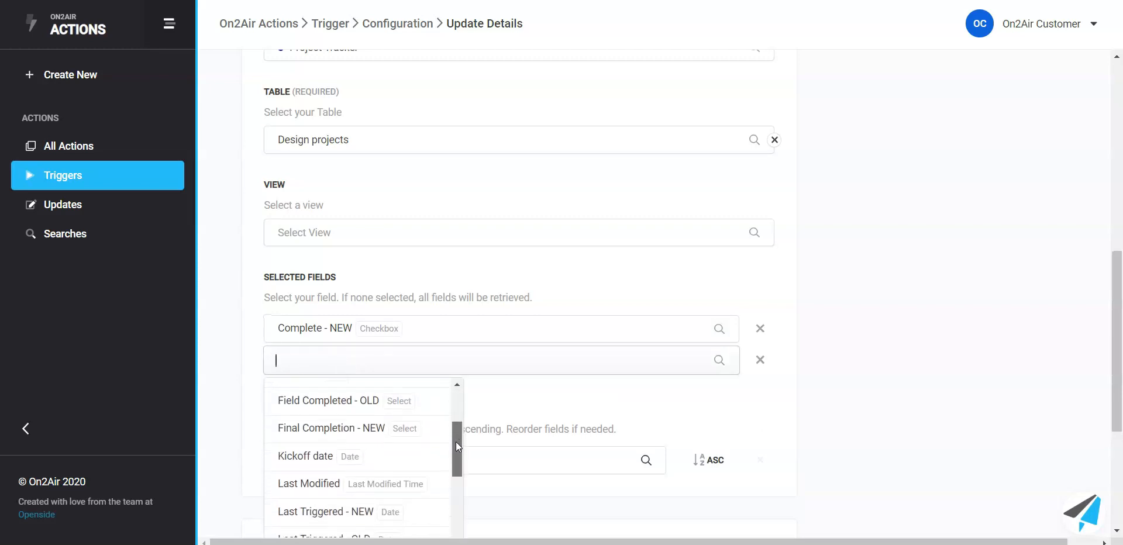
click(369, 431)
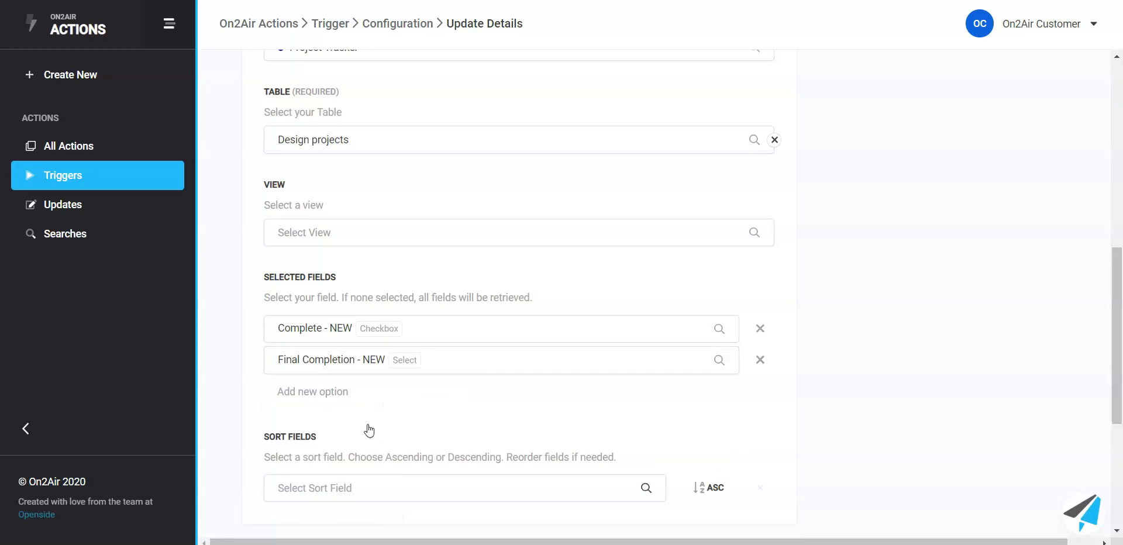
click(325, 393)
click(464, 396)
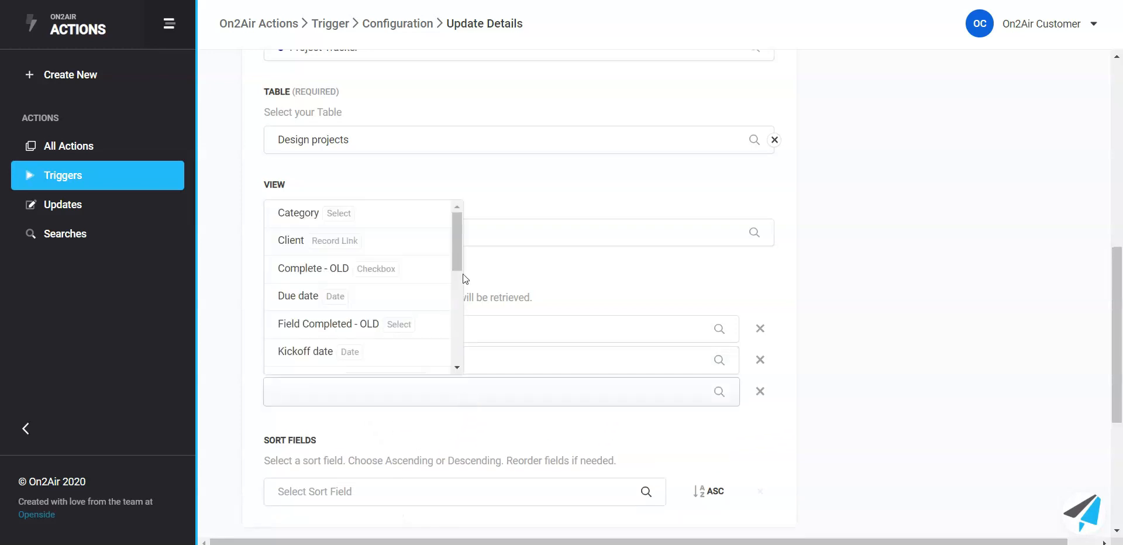
drag(455, 240, 459, 310)
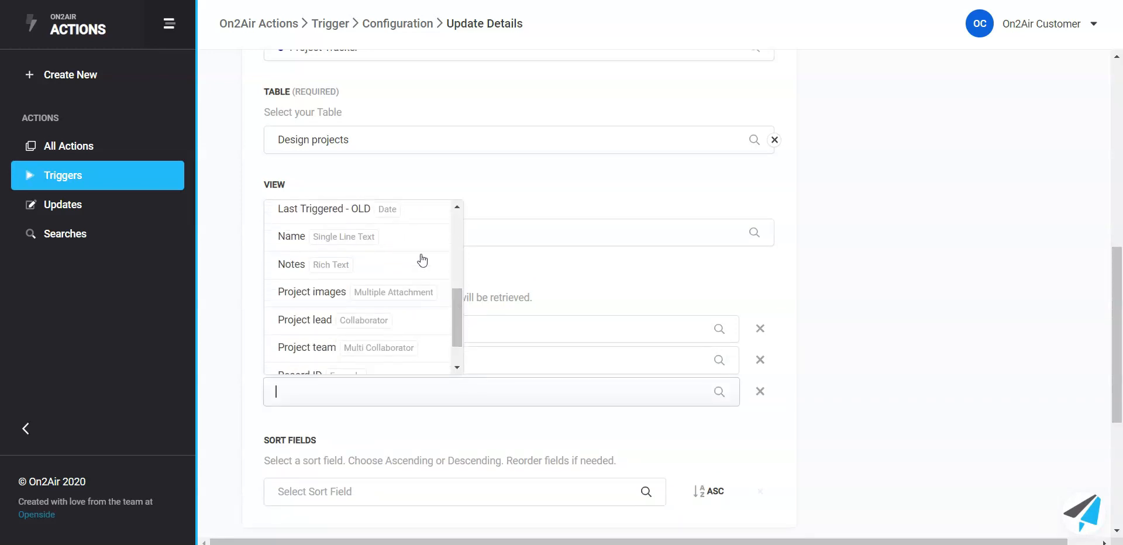
click(404, 238)
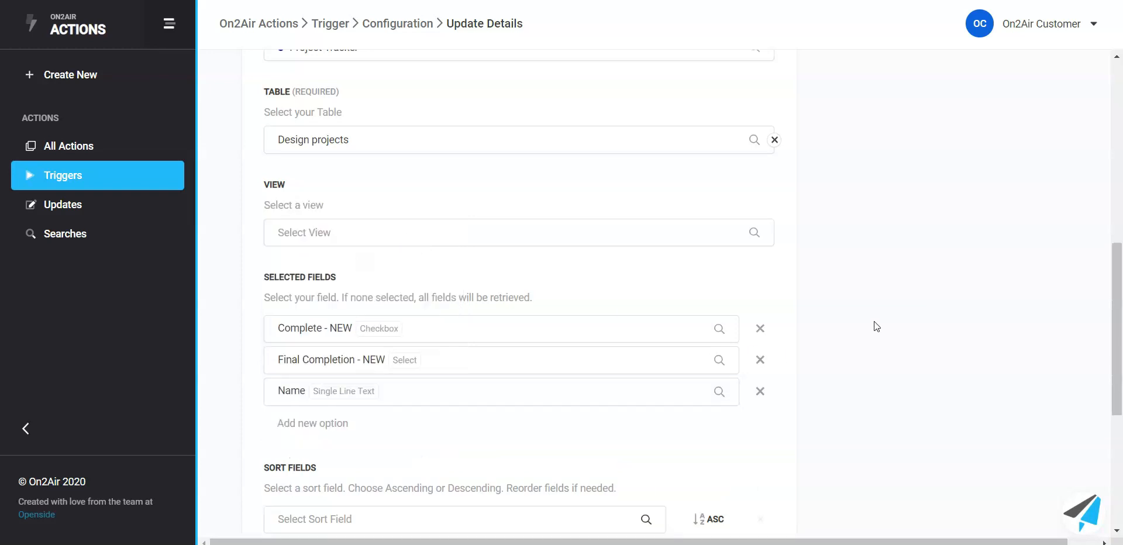
Step: Set the trigger mode to Checkbox, using the Complete - NEW field and triggering on Checked
scroll(831, 257, down, 5)
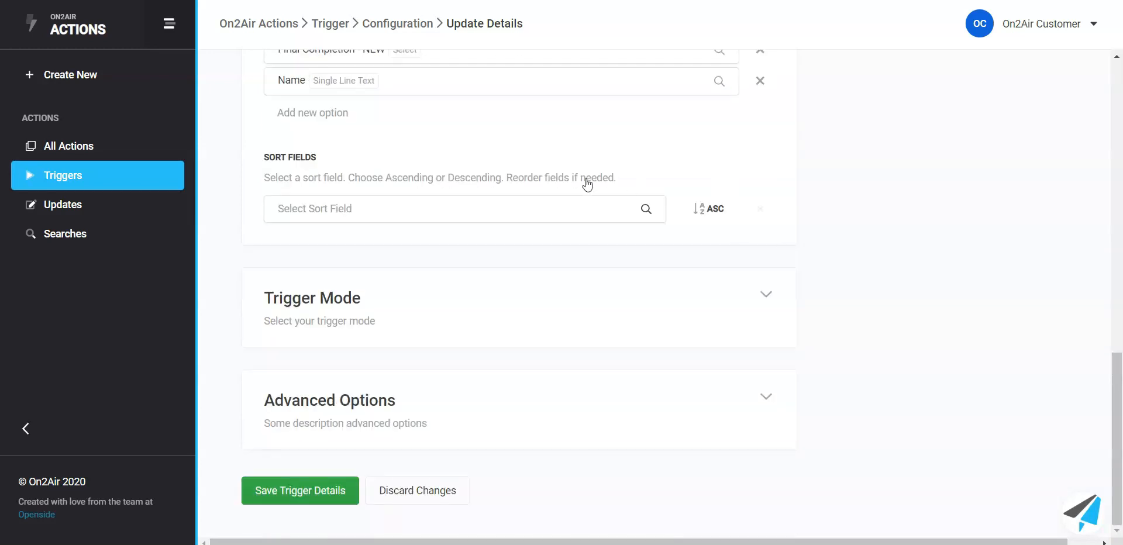
click(496, 306)
scroll(497, 292, down, 3)
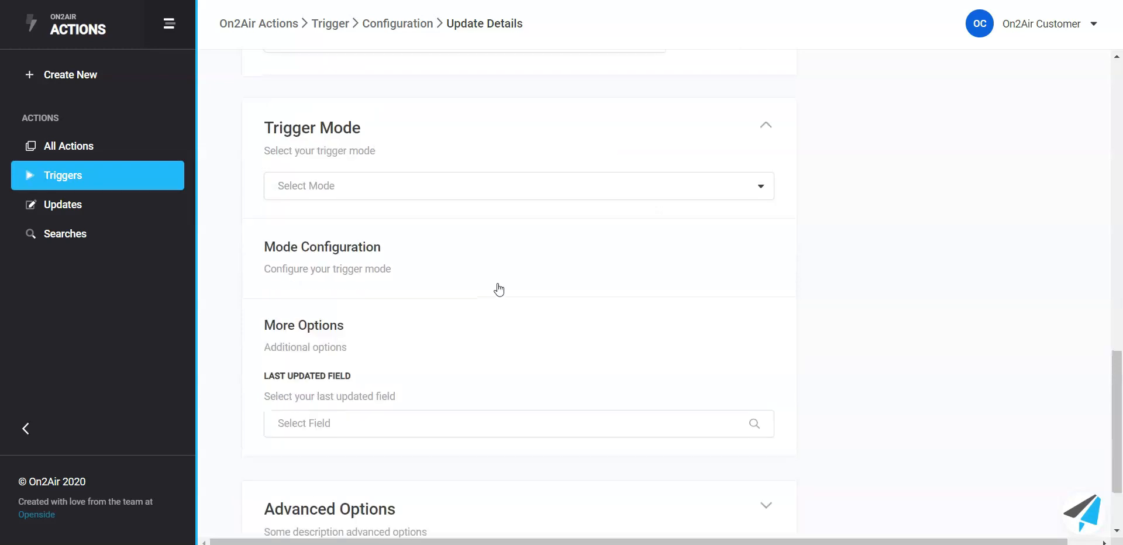
click(477, 198)
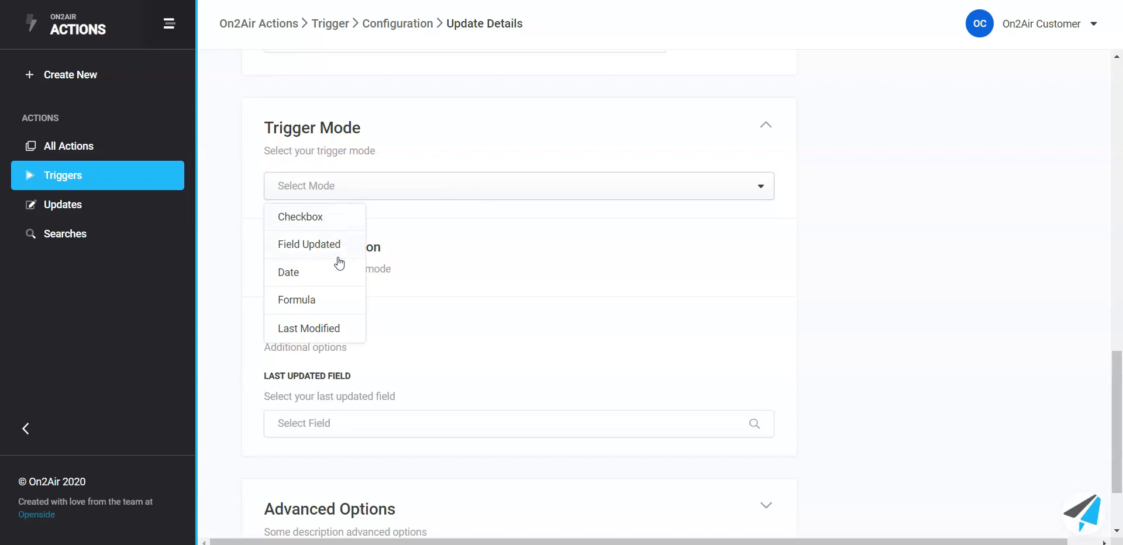
click(337, 225)
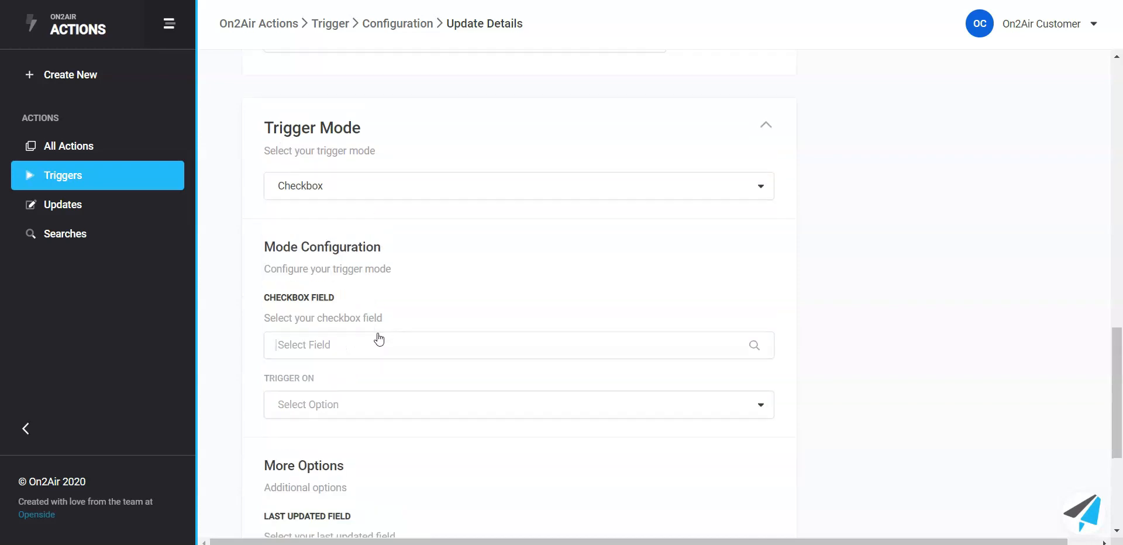
click(379, 344)
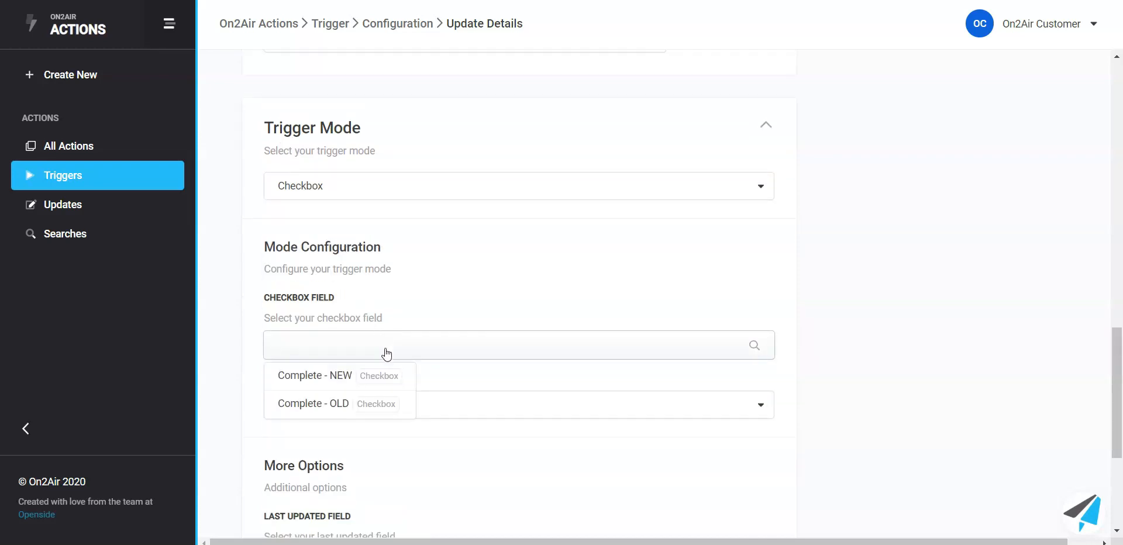
click(328, 389)
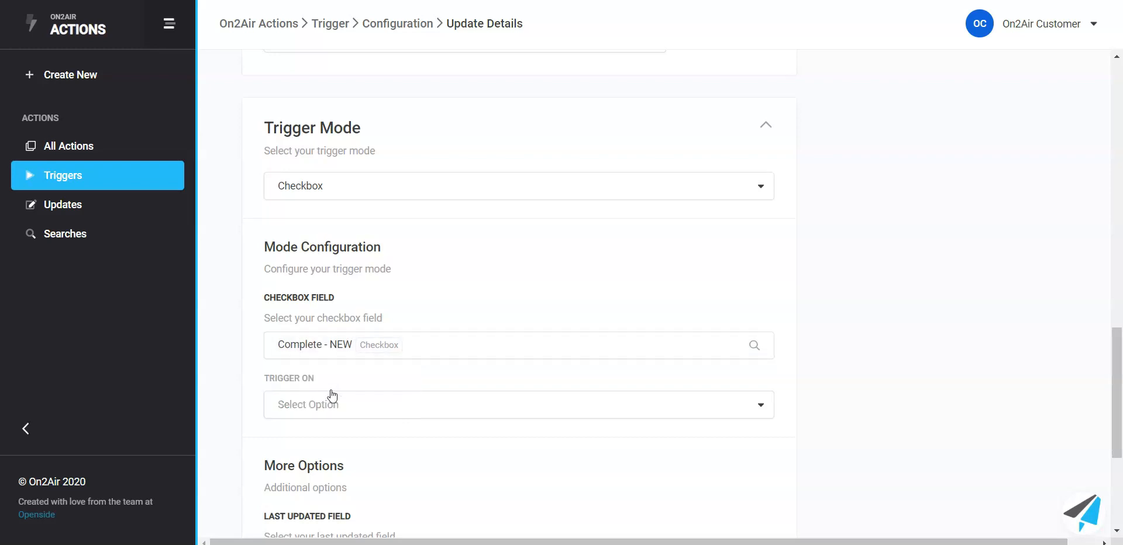
click(339, 412)
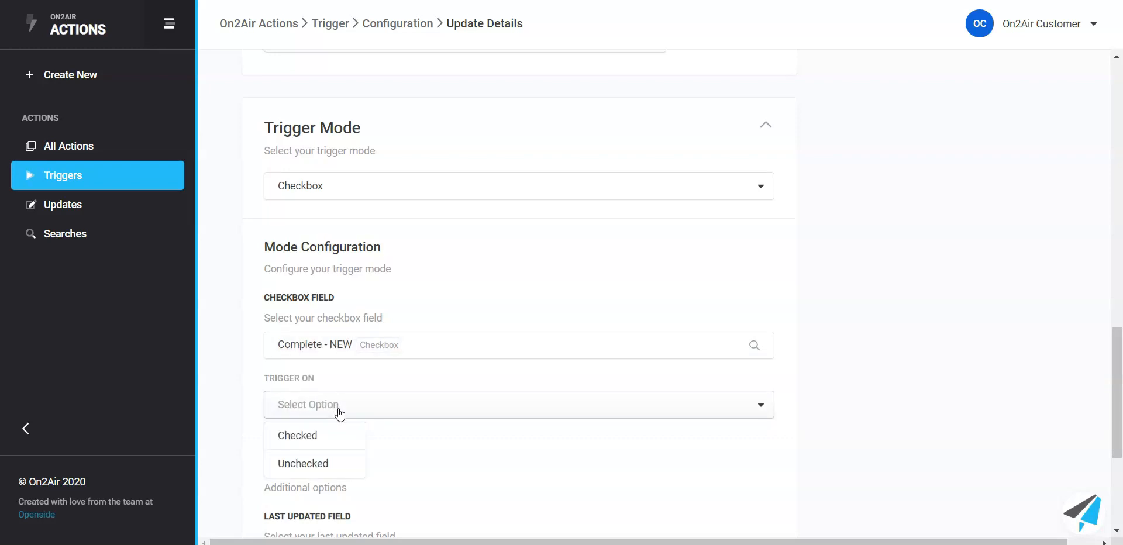
click(343, 445)
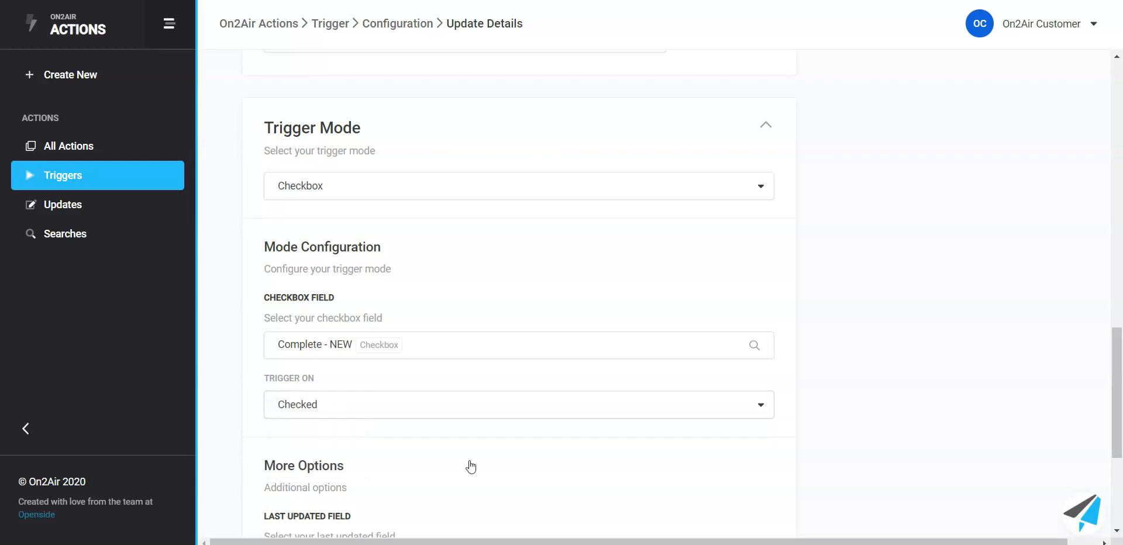
Step: Set the trigger's last updated field to Last Triggered - NEW
scroll(483, 439, down, 5)
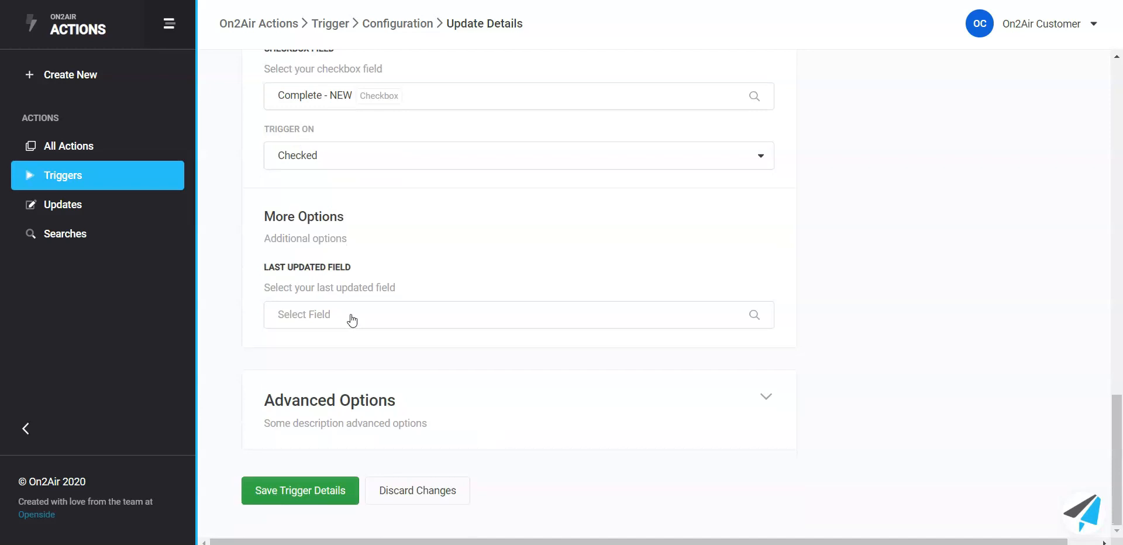
click(352, 319)
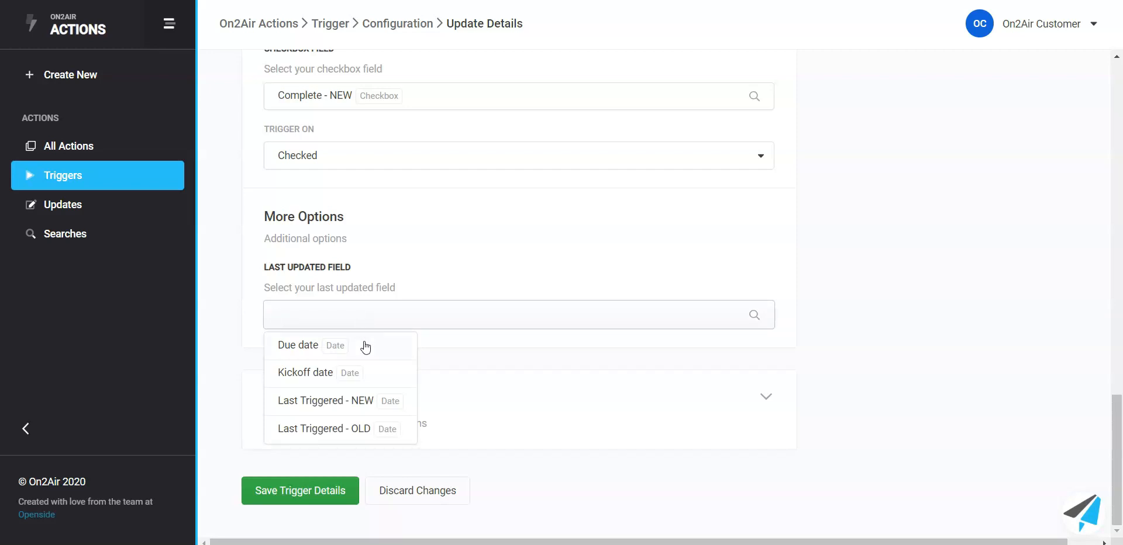
click(354, 409)
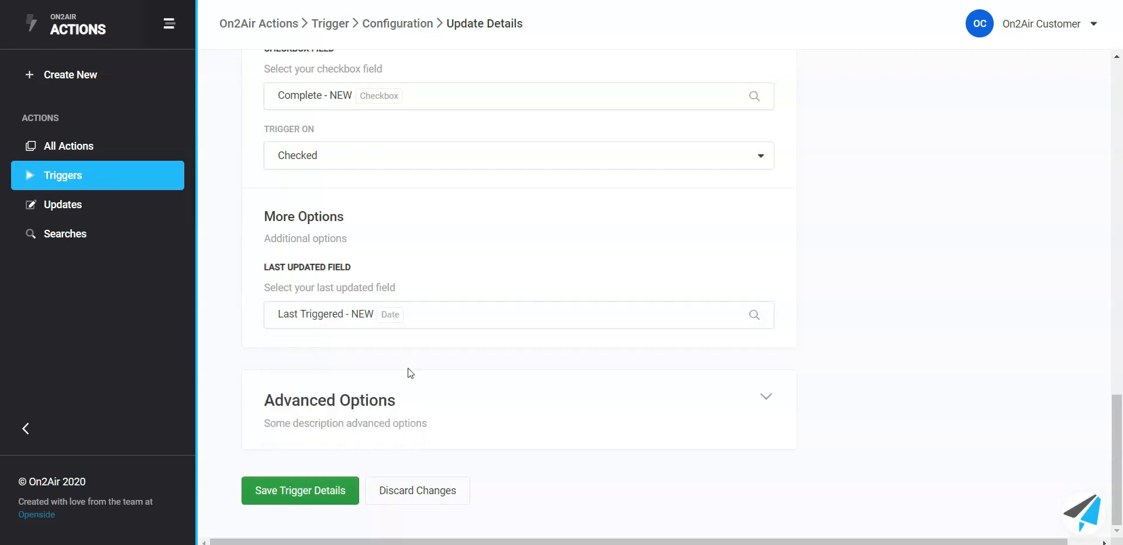
Step: Expand the advanced options, keep the maximum records at ALL, and save the trigger details
click(466, 437)
scroll(453, 318, down, 5)
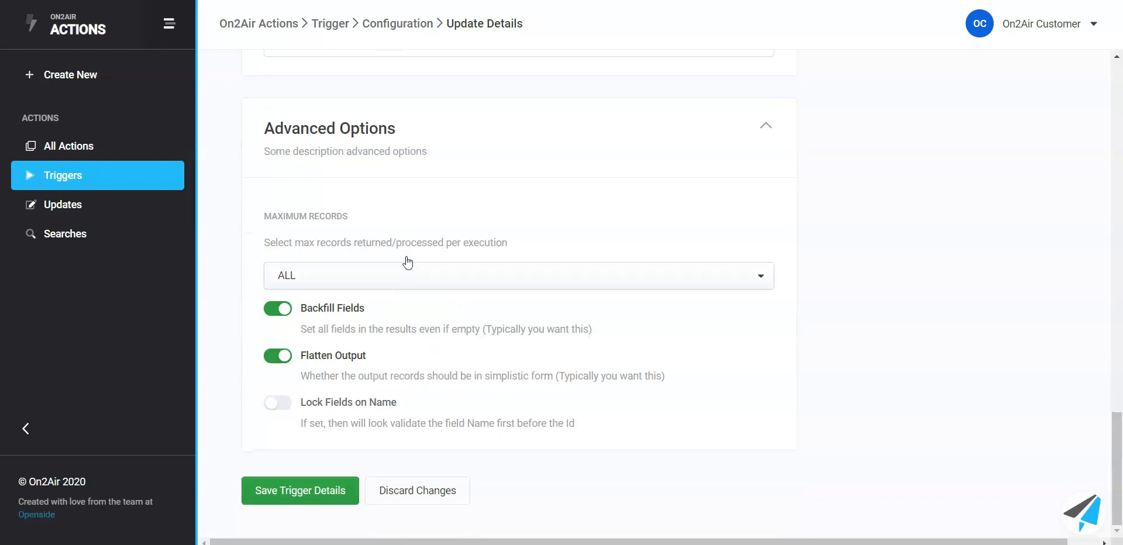
click(401, 289)
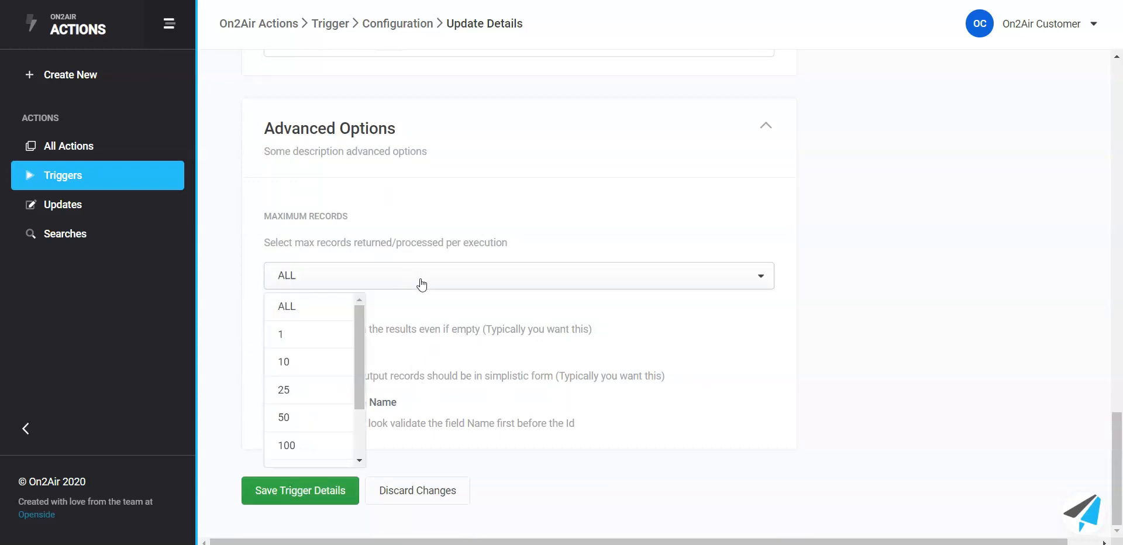
click(346, 283)
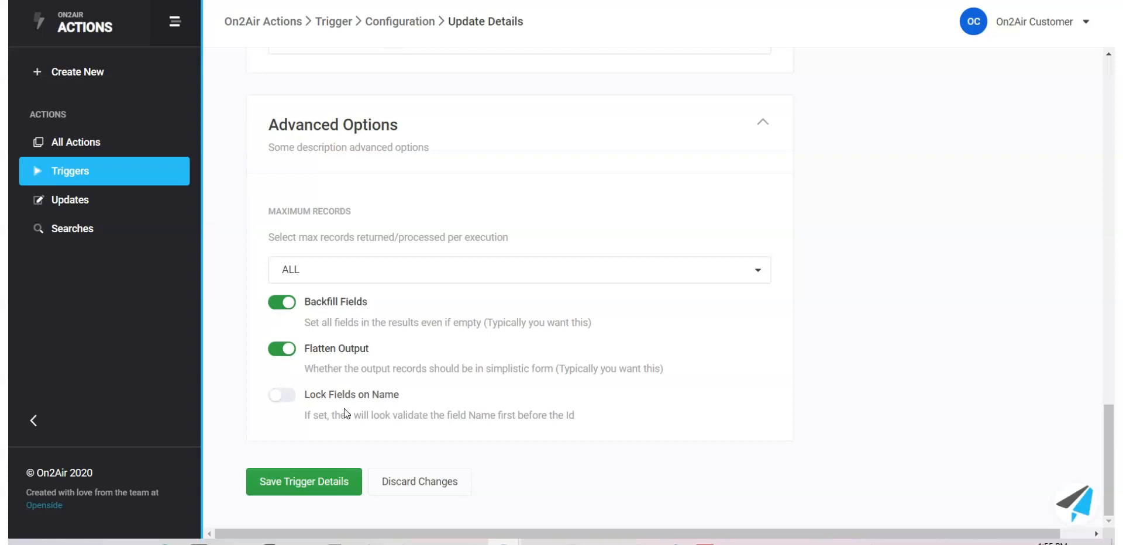
click(315, 491)
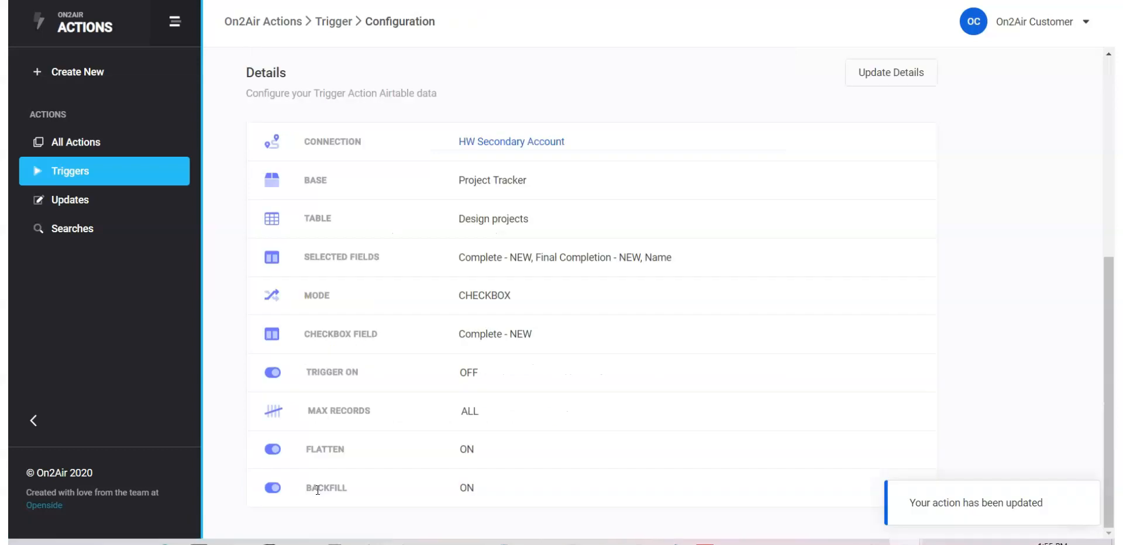
Step: Enable the trigger and rename it Project Tracker - Update a Single Field
scroll(468, 358, up, 6)
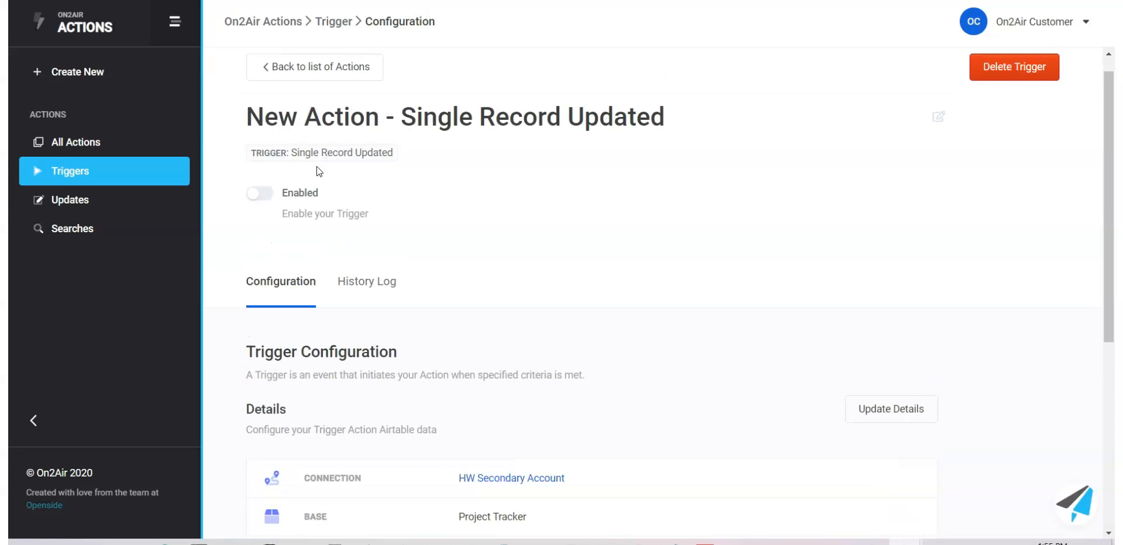
click(265, 195)
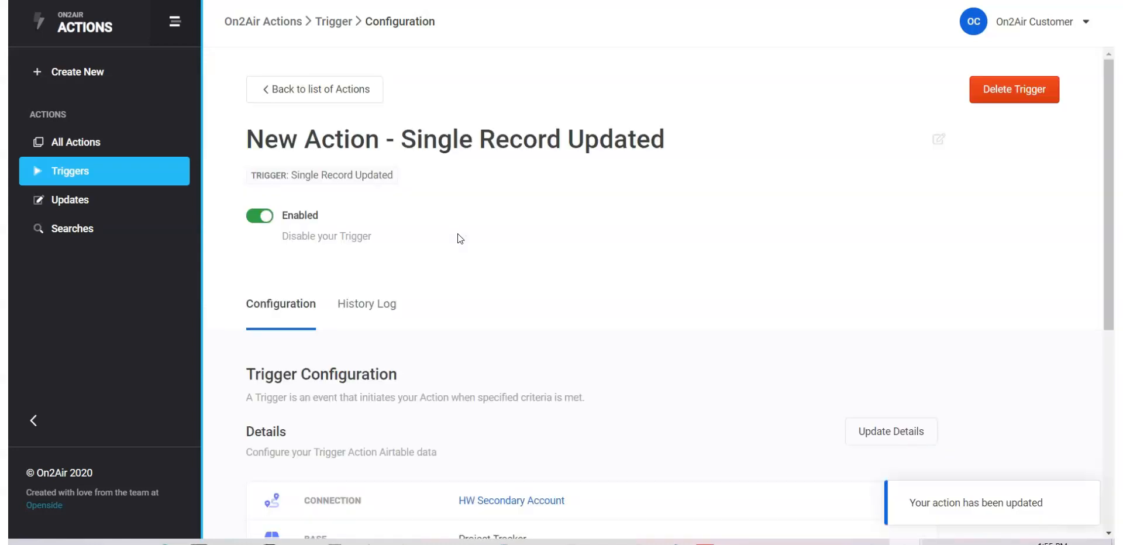
mouse_move(246, 136)
mouse_down()
mouse_move(701, 118)
mouse_move(344, 139)
mouse_move(232, 131)
mouse_up()
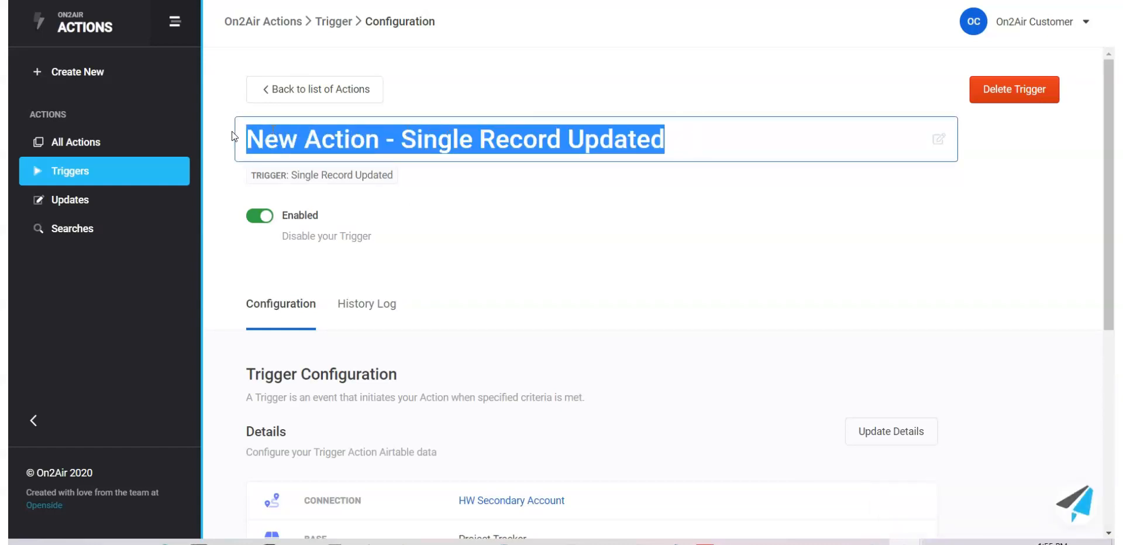
text(Project )
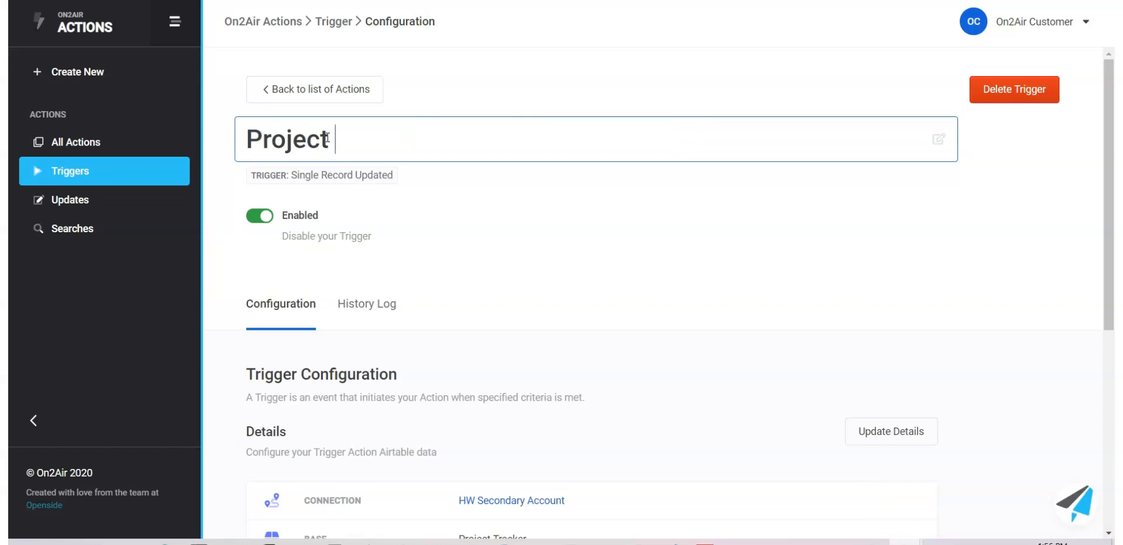
text(Tracker - Update )
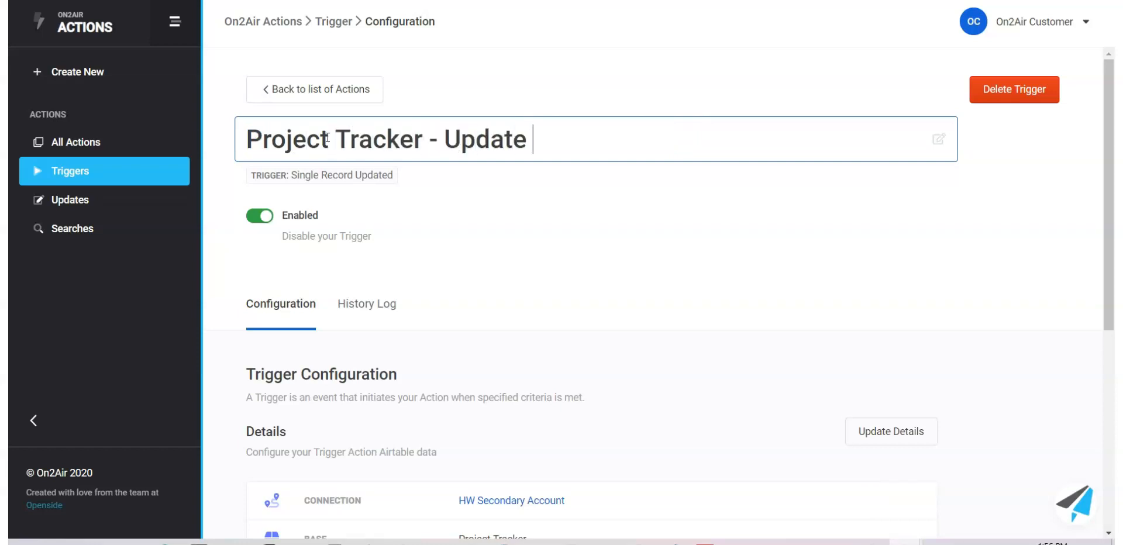
text(a Single Field)
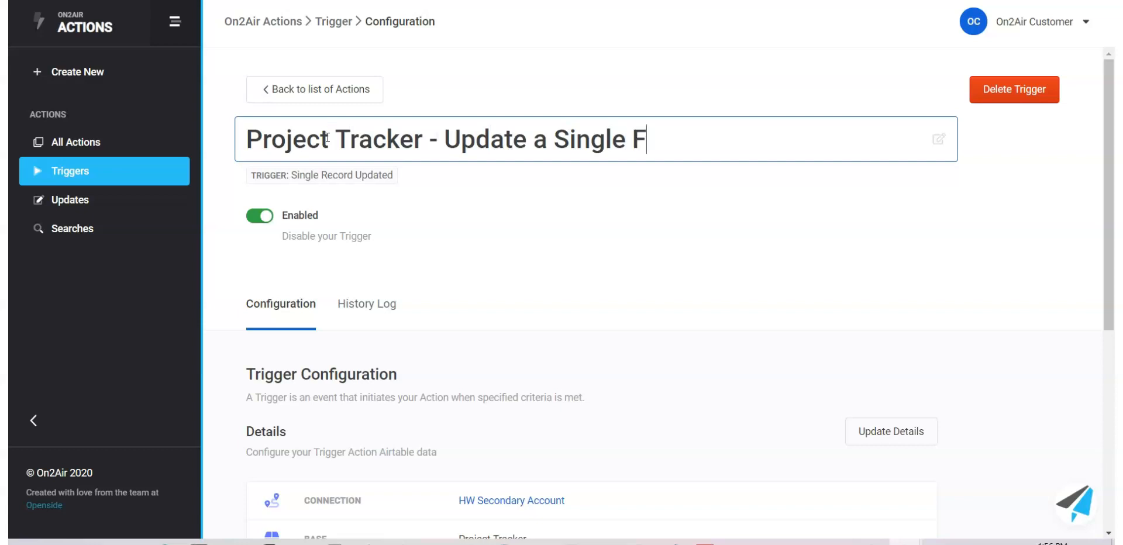
click(508, 205)
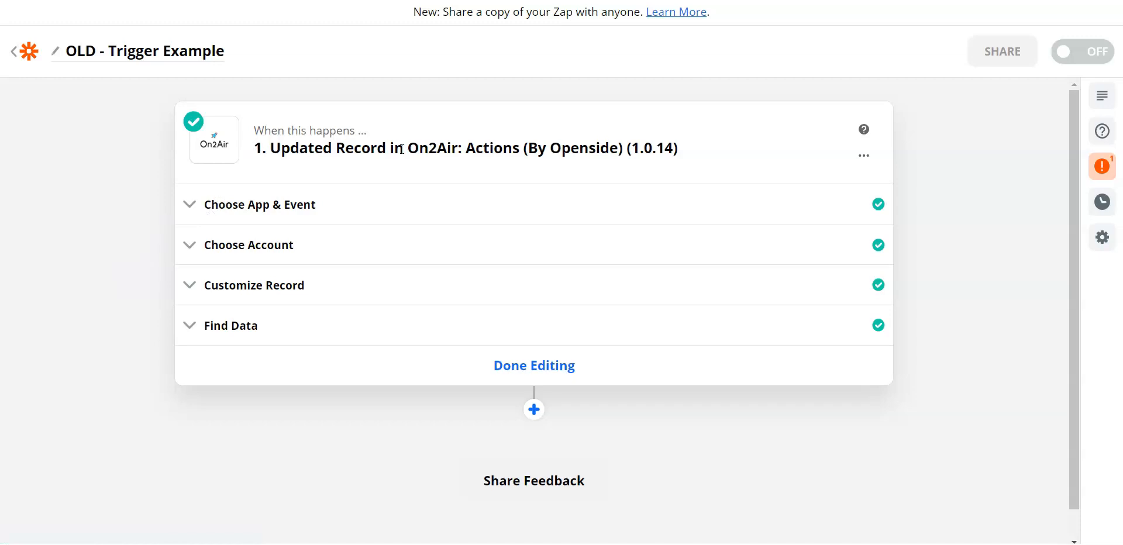
Step: In Zapier, examine the app, trigger event and account settings of the OLD - Trigger Example Zap
click(401, 214)
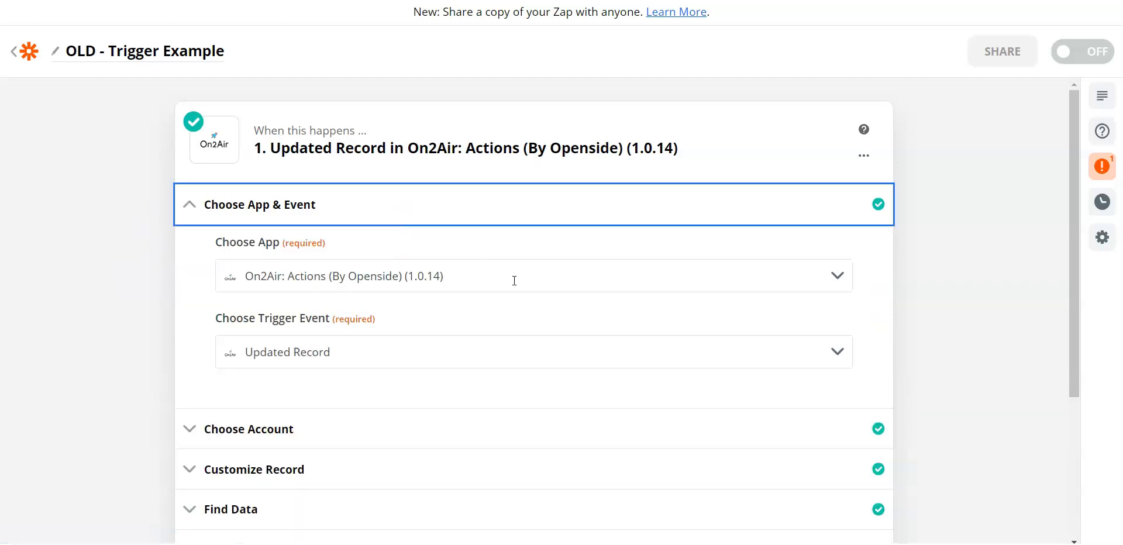
click(437, 356)
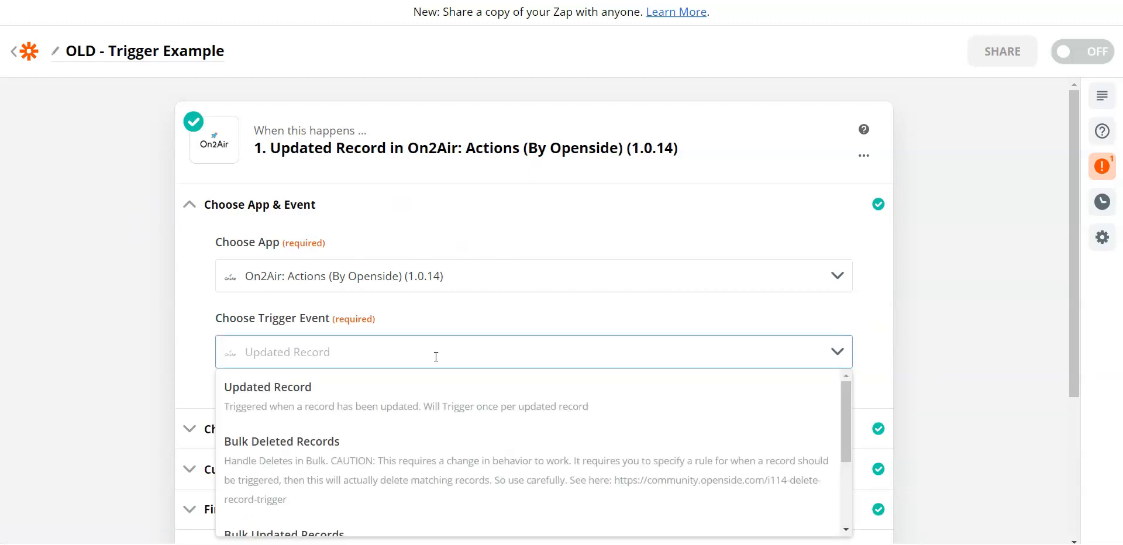
click(992, 261)
scroll(577, 244, down, 2)
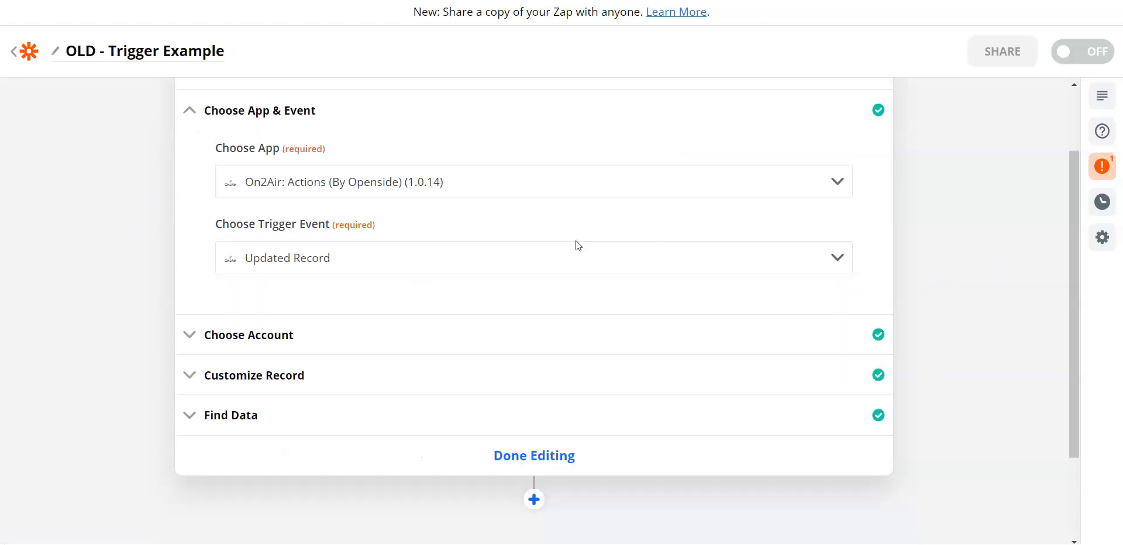
scroll(577, 244, down, 2)
click(431, 217)
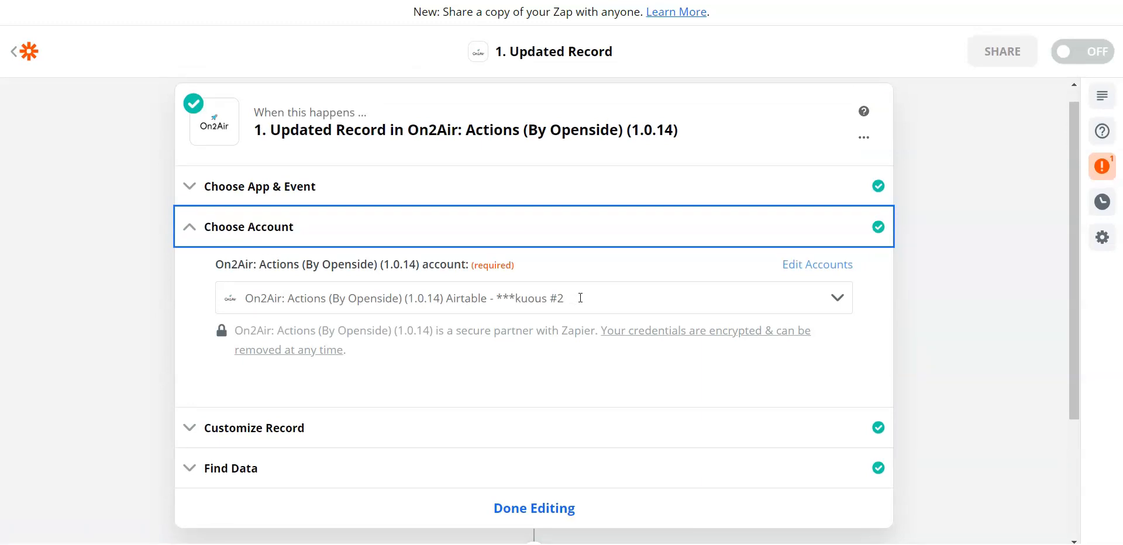
Step: Examine the old Zap's Customize Record settings and the sample record under Find Data
click(491, 430)
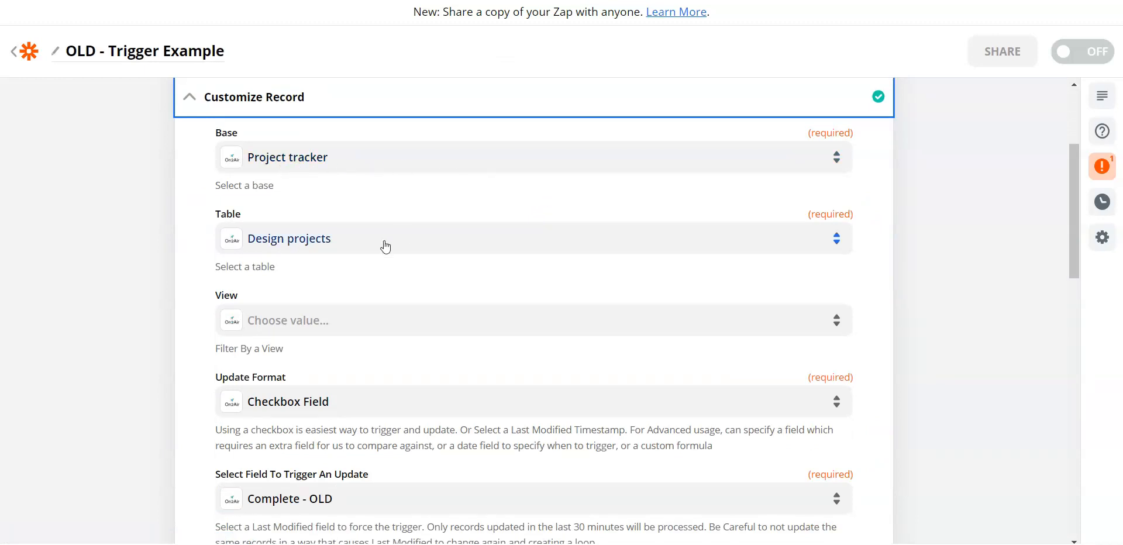
scroll(449, 266, down, 3)
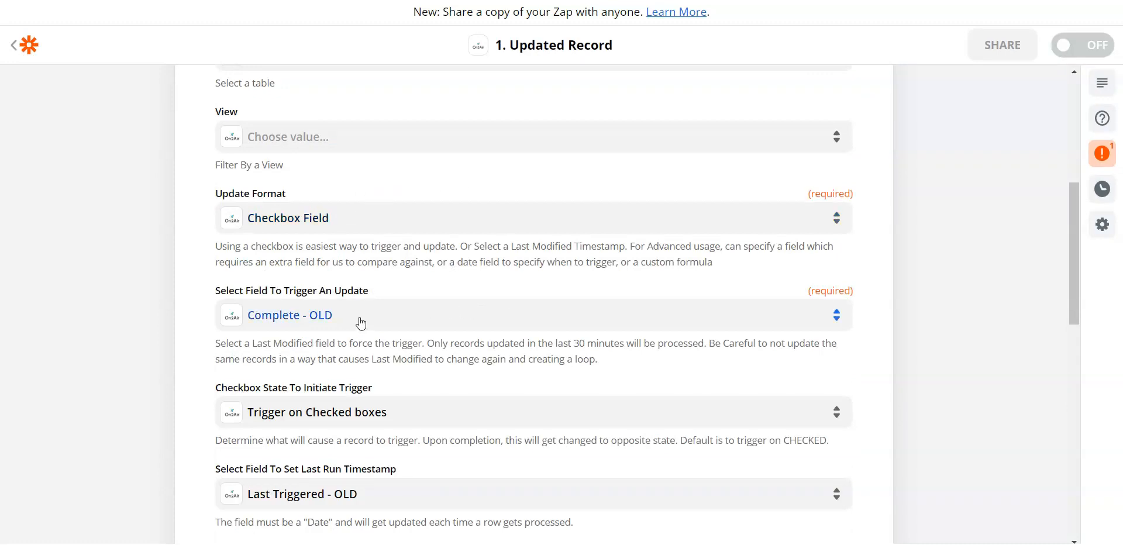
scroll(431, 313, down, 3)
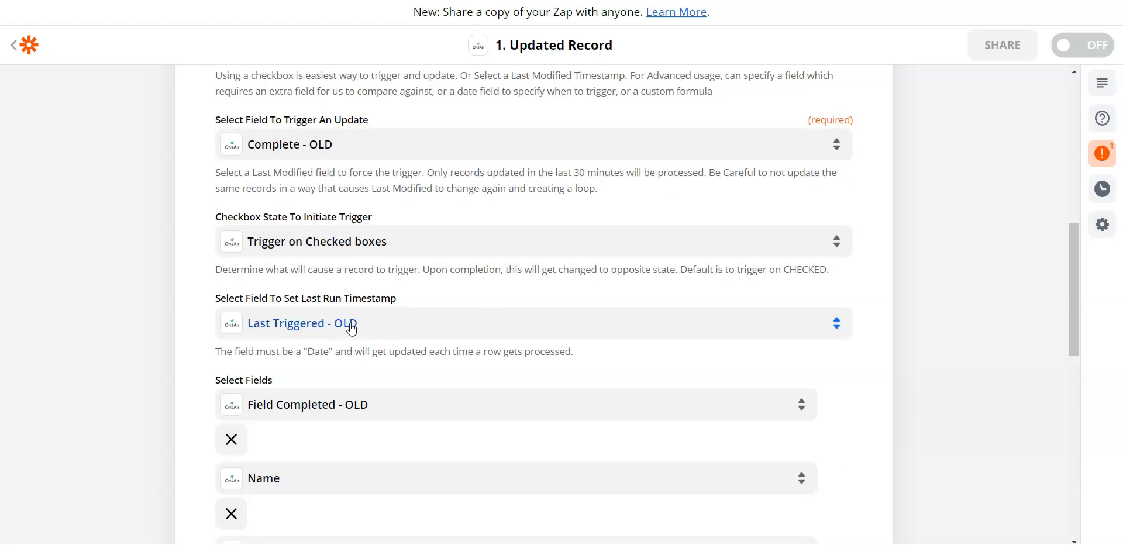
scroll(504, 291, down, 3)
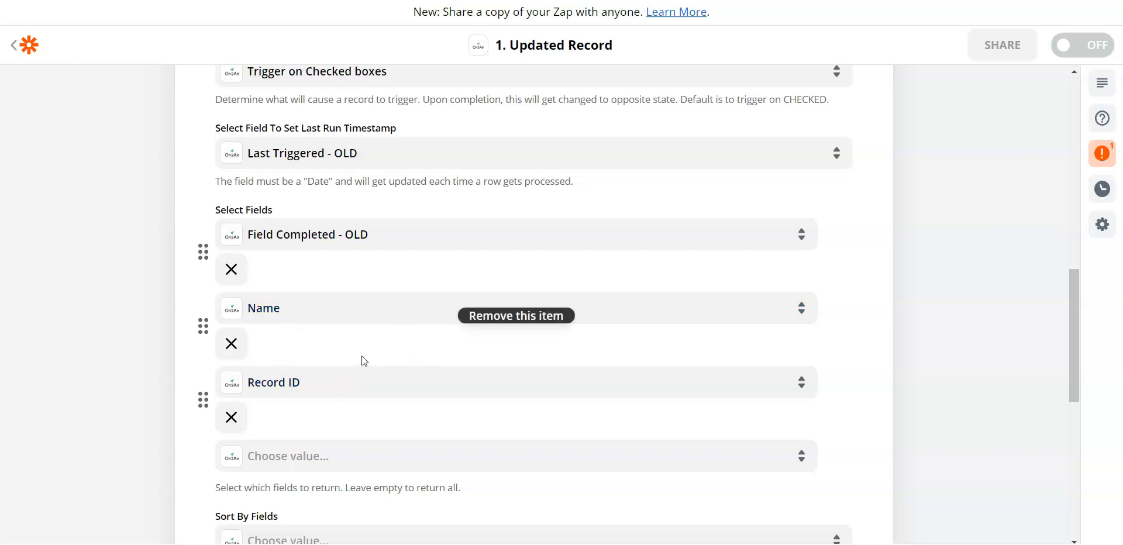
scroll(408, 304, down, 3)
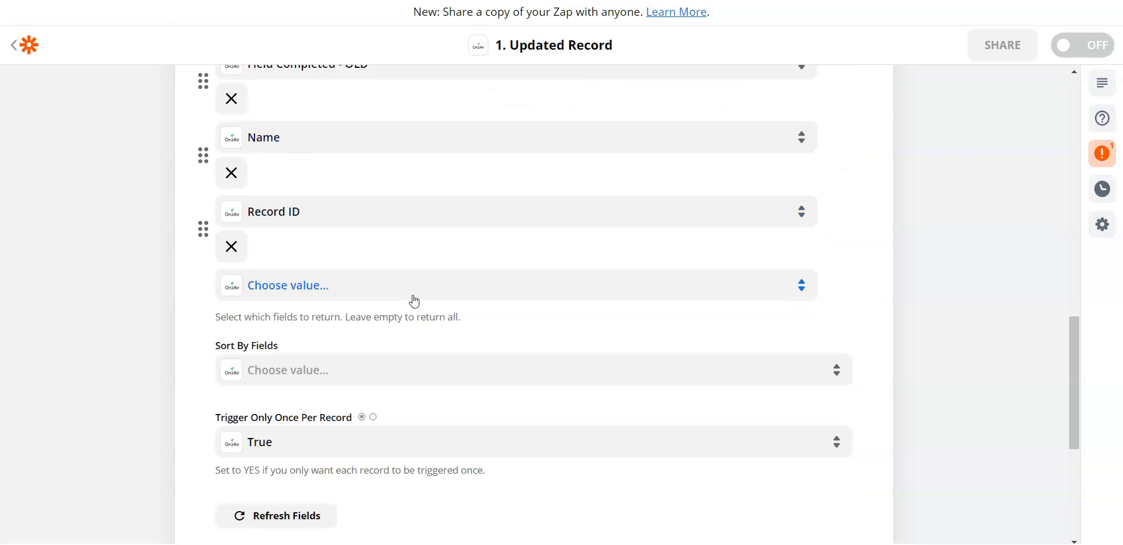
scroll(464, 279, down, 3)
scroll(526, 227, down, 3)
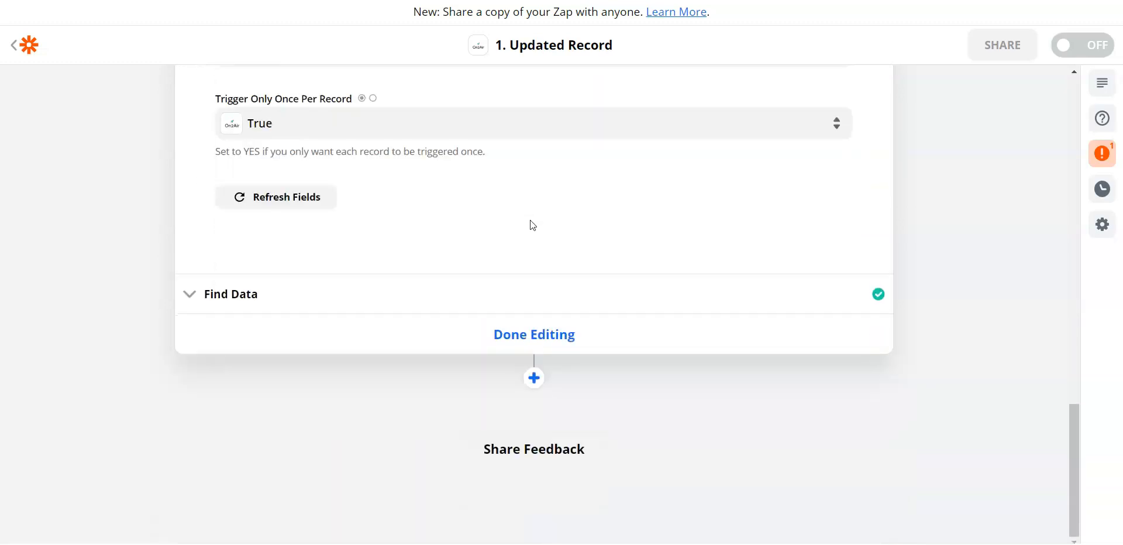
click(536, 294)
scroll(553, 167, down, 5)
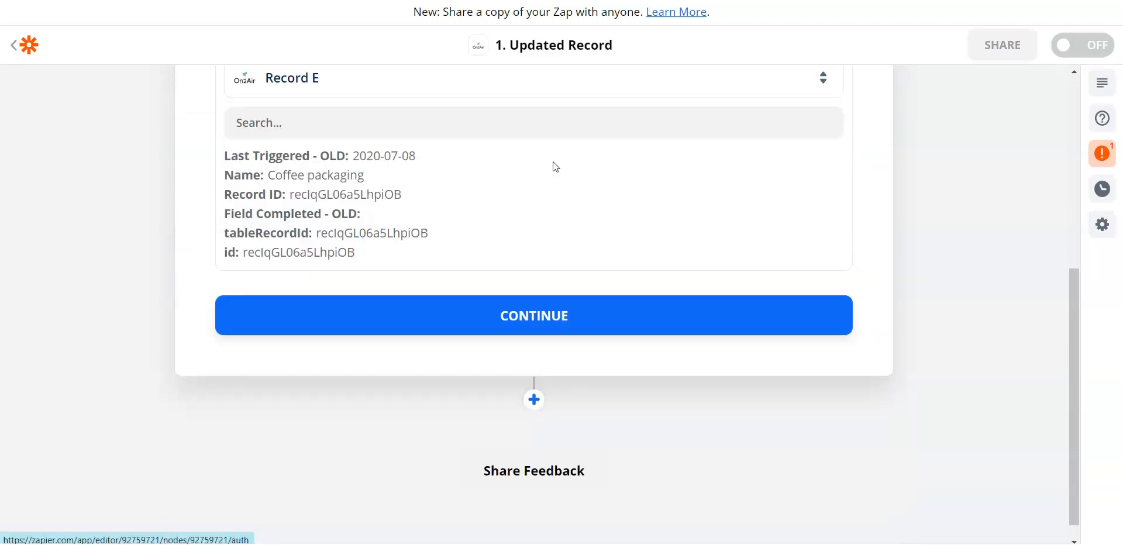
click(547, 286)
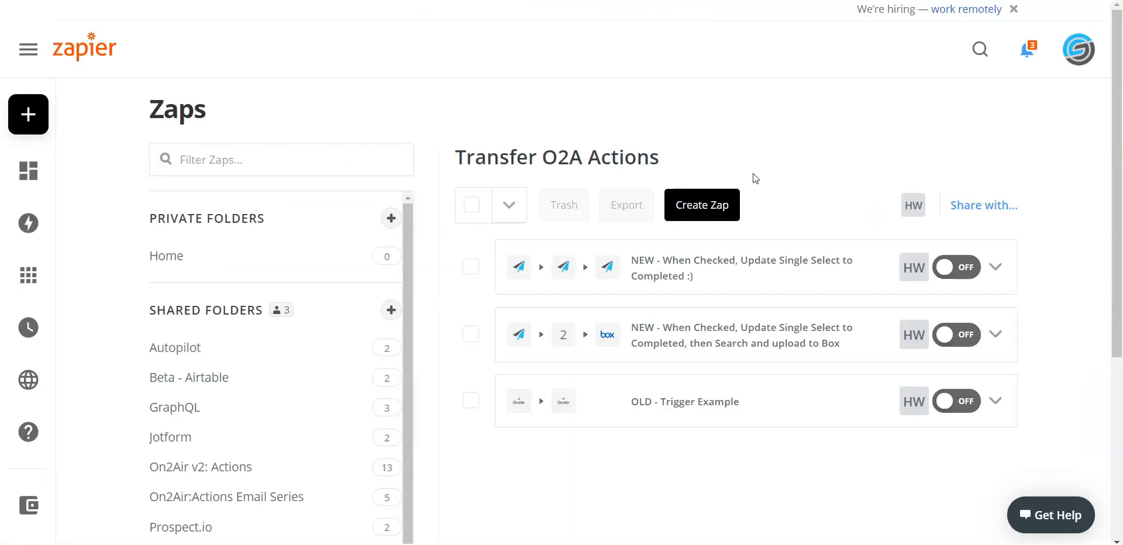
Step: In a new Zap, search for on2, choose On2Air as the trigger app and use the Perform On2Air Trigger event
click(710, 205)
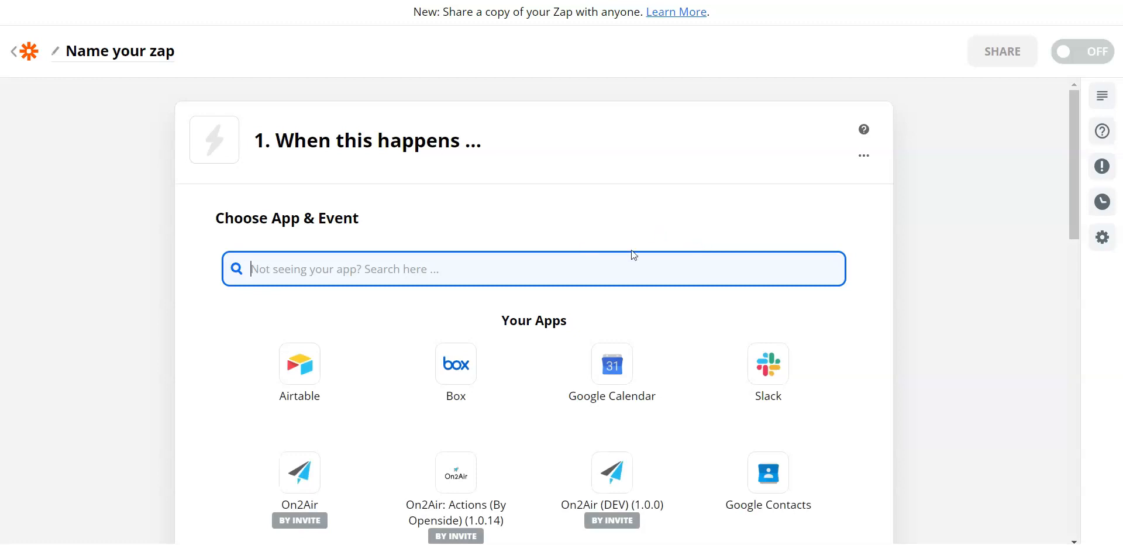
text(on2)
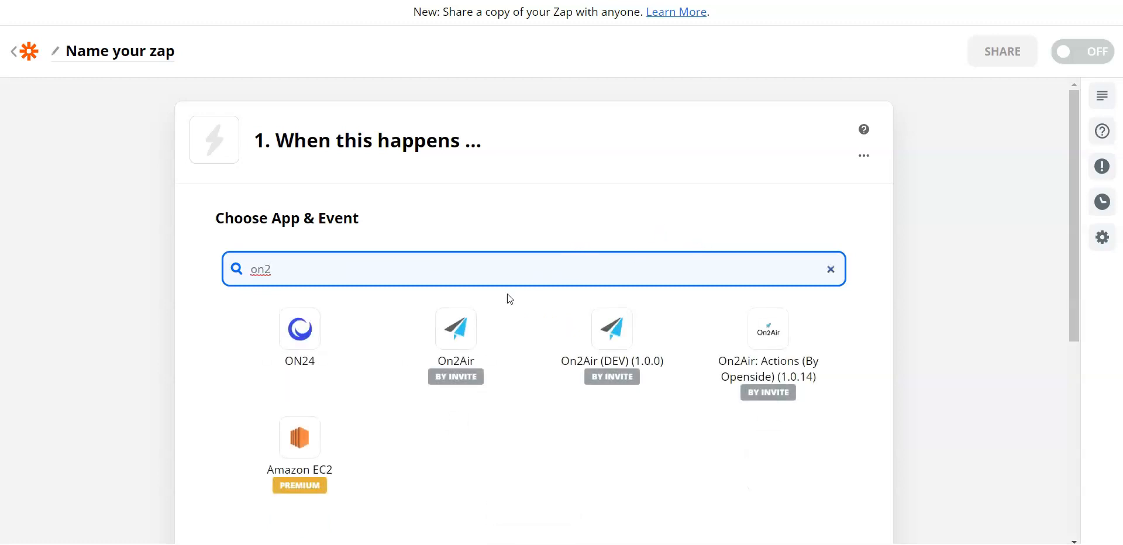
click(459, 350)
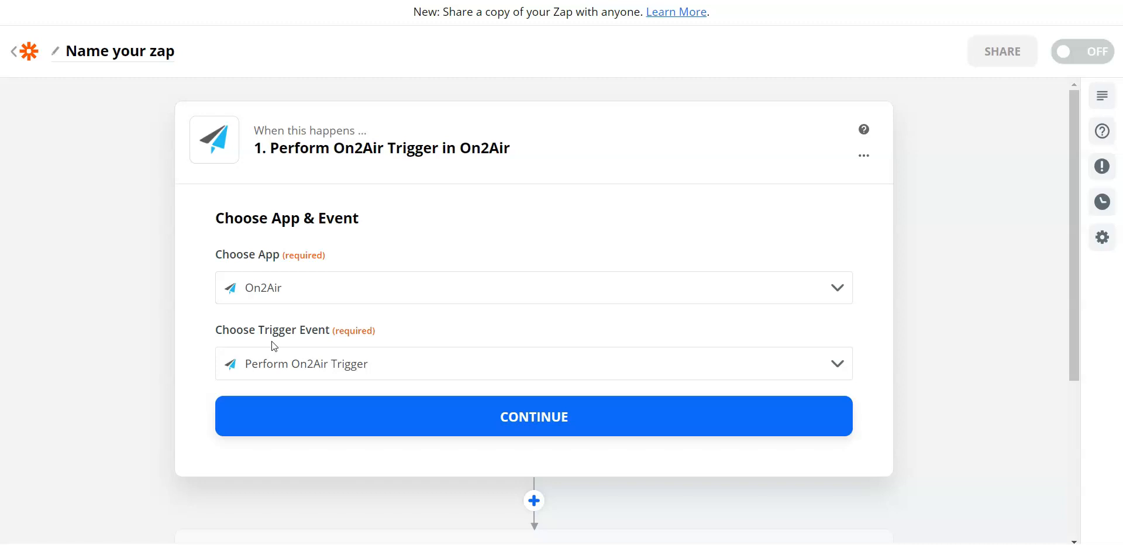
click(344, 365)
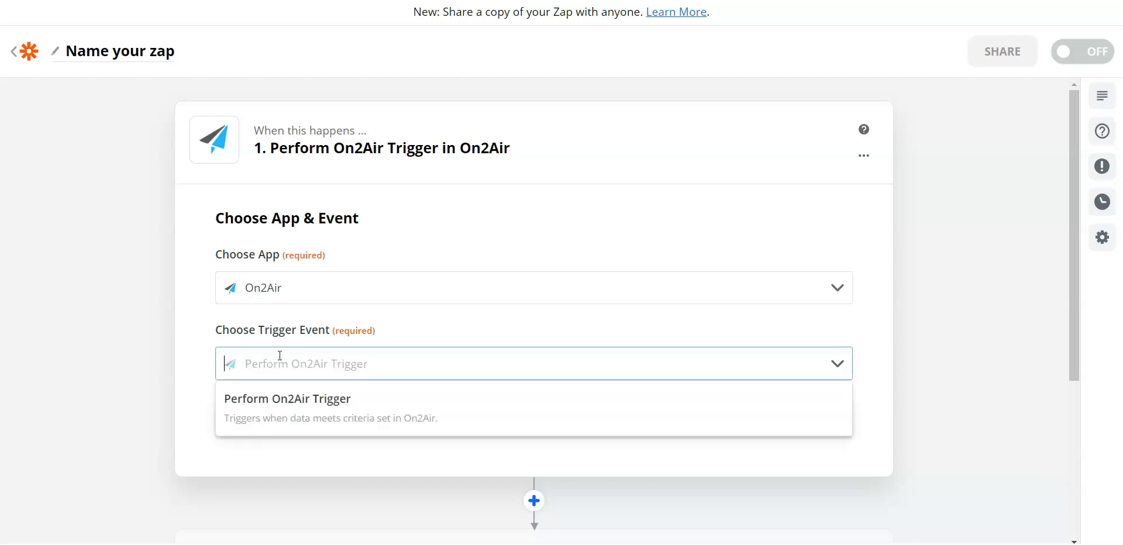
click(310, 404)
click(561, 415)
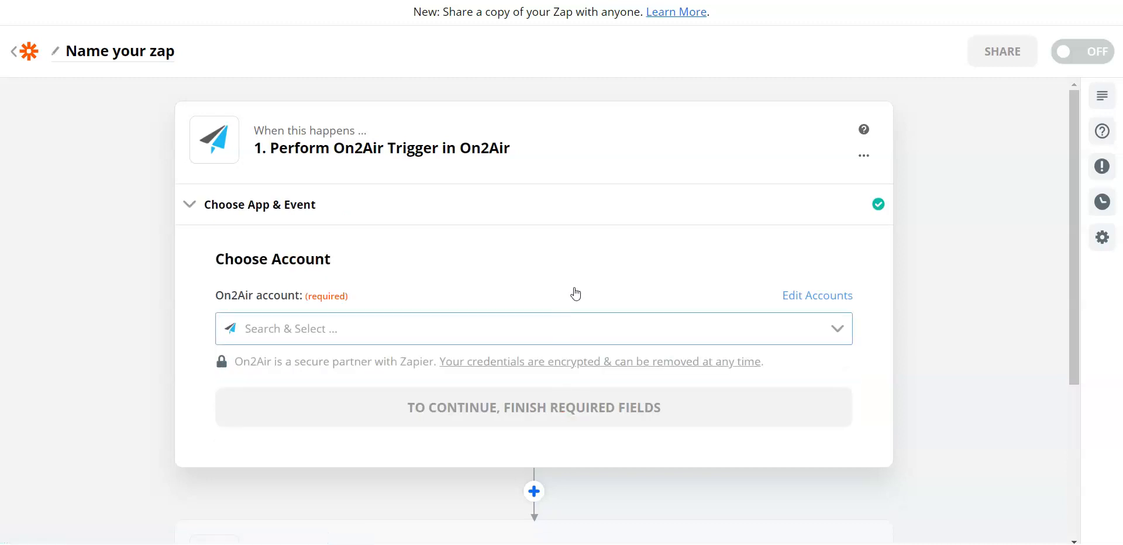
Step: Choose the HW Zapier API Key - New connection as the On2Air account and continue to trigger customization
click(425, 332)
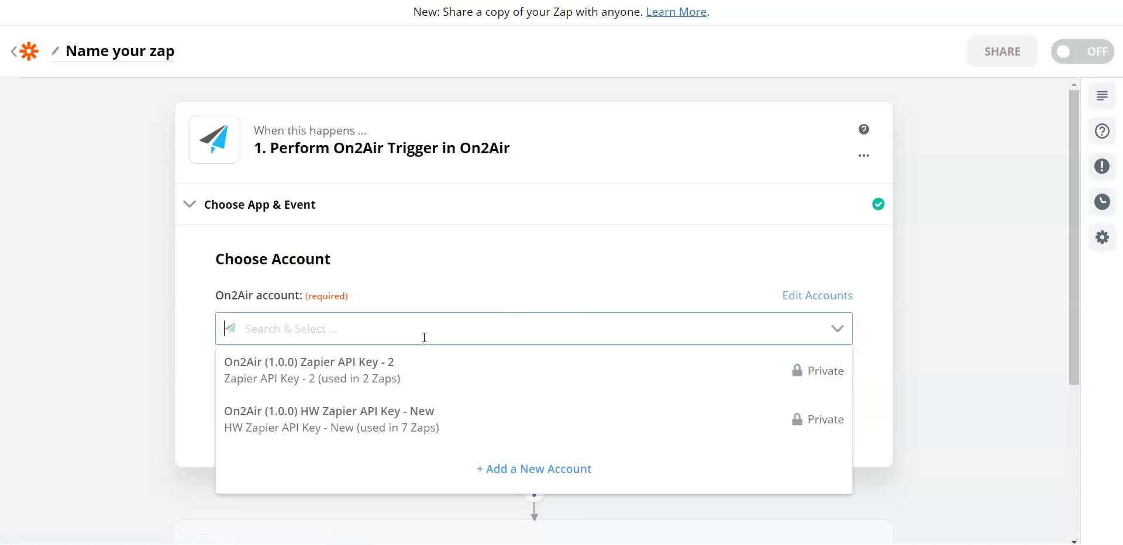
click(408, 420)
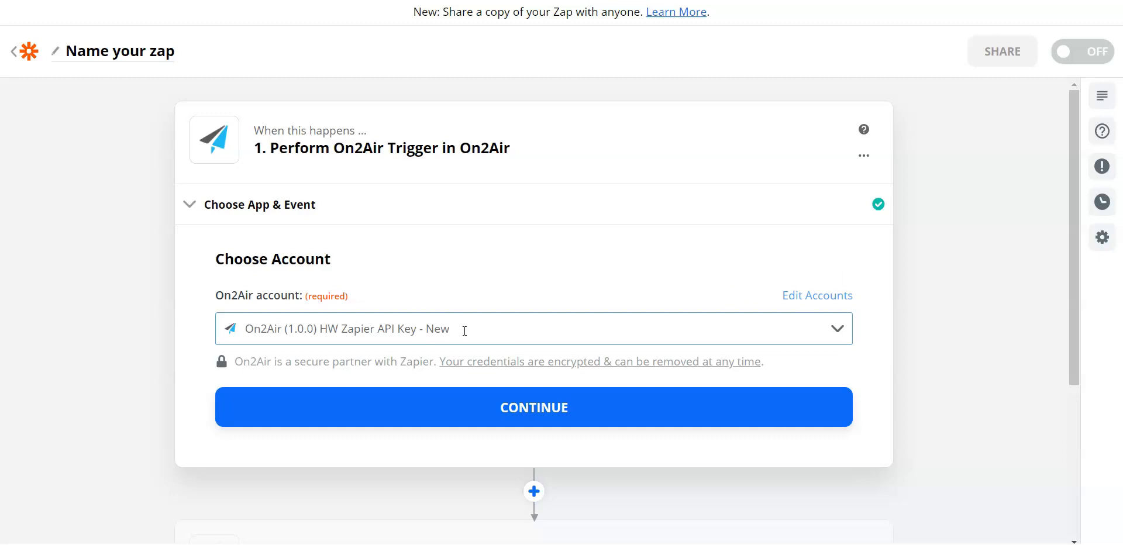
click(479, 413)
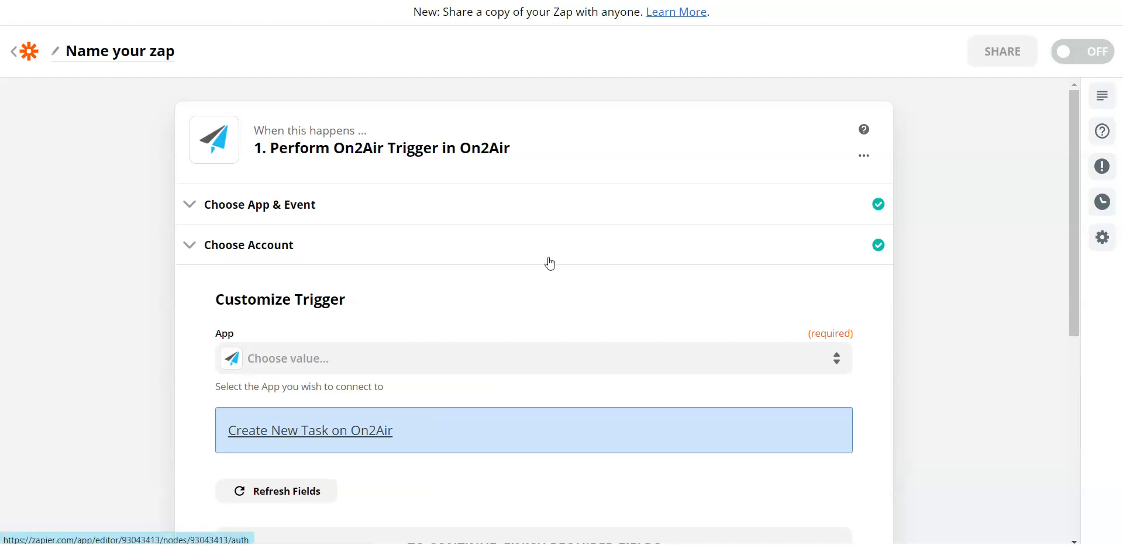
Step: Customize the On2Air trigger with Actions as the app and Project Tracker - Update a Single Field as the Actions Trigger
scroll(547, 257, down, 3)
click(365, 188)
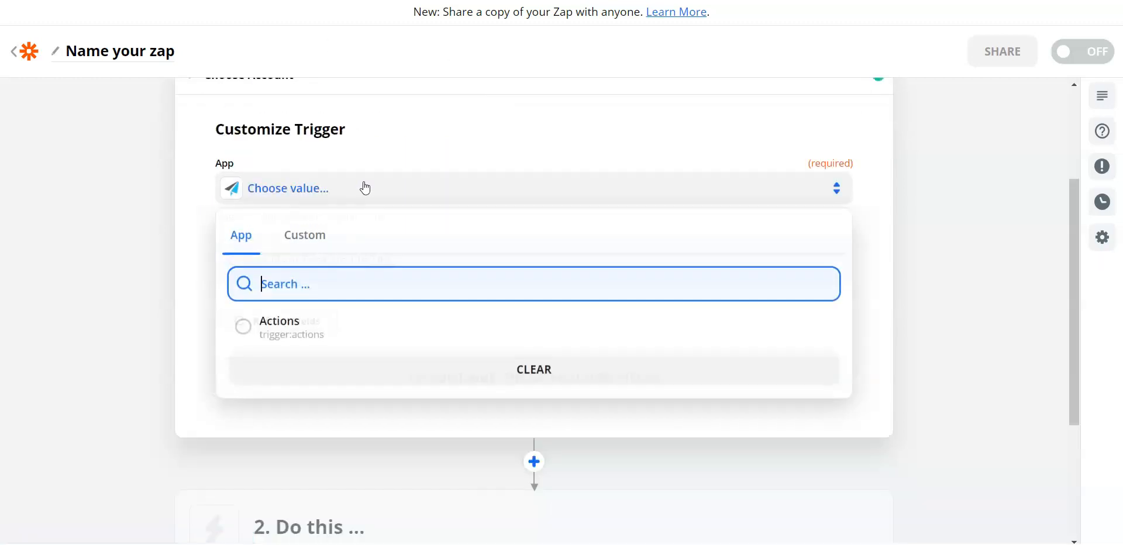
click(343, 331)
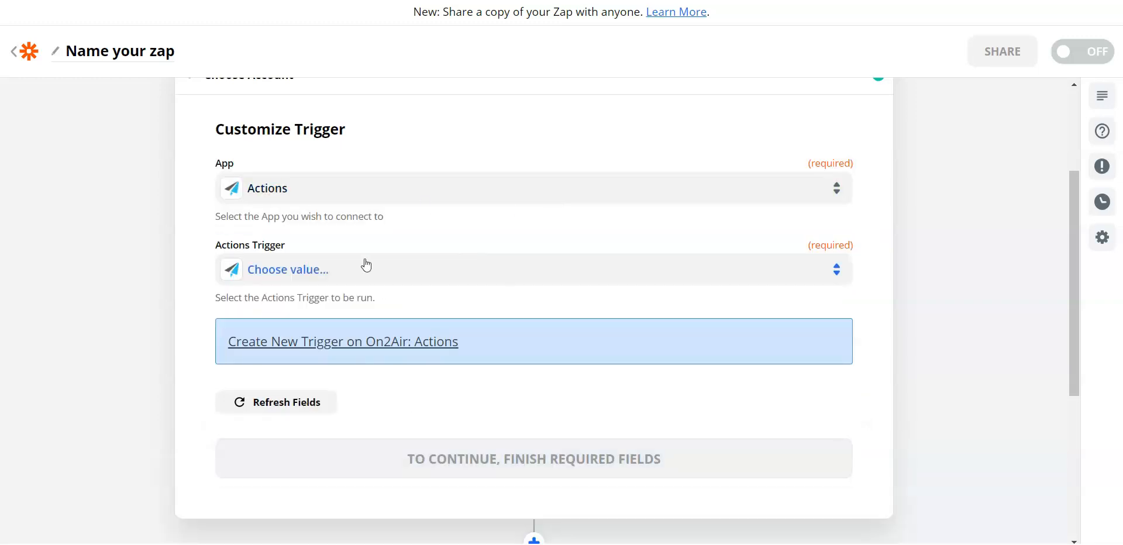
click(363, 263)
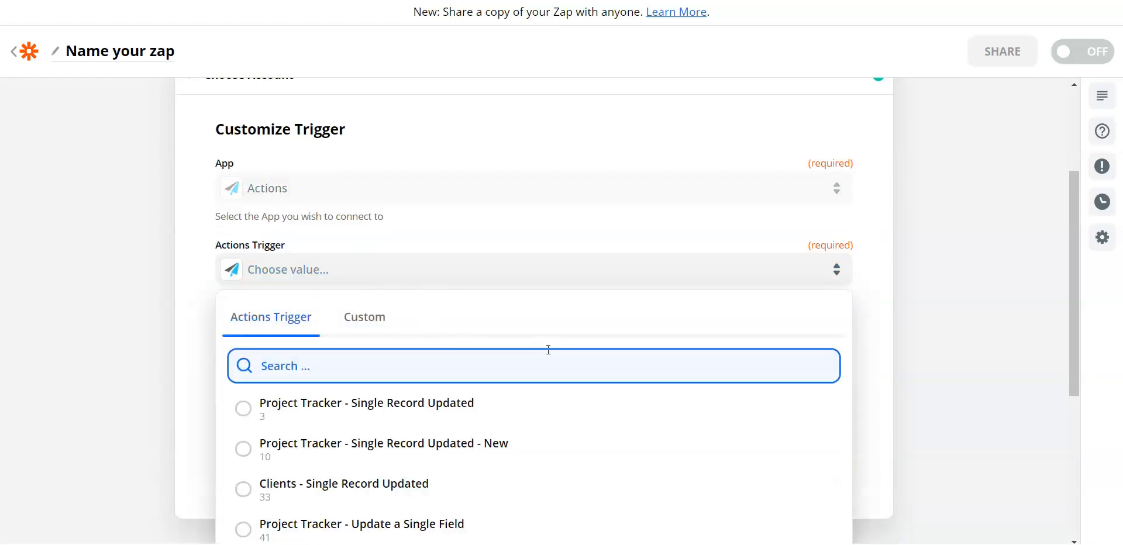
scroll(578, 338, down, 3)
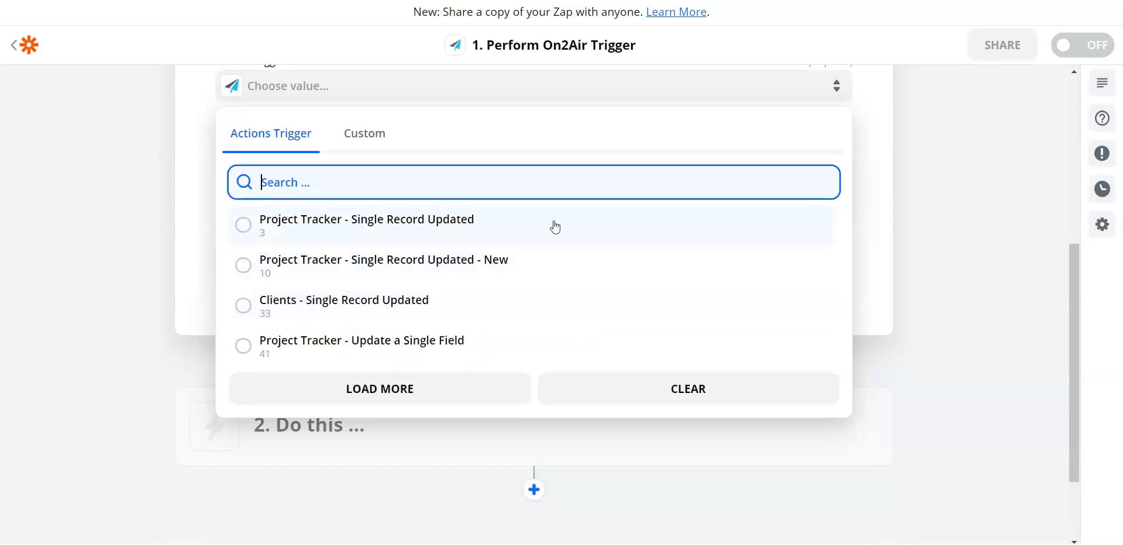
click(431, 387)
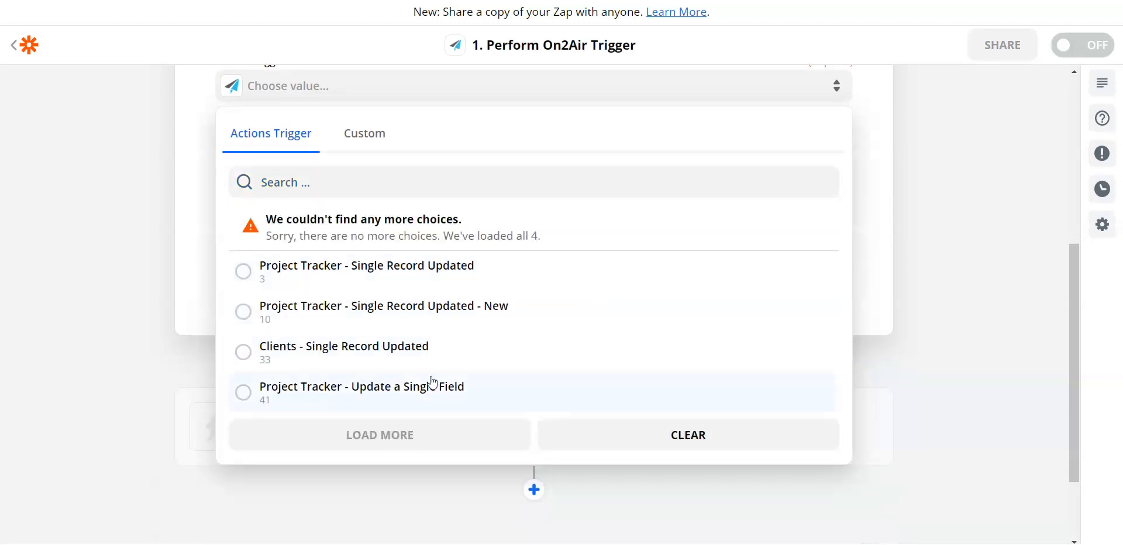
click(433, 386)
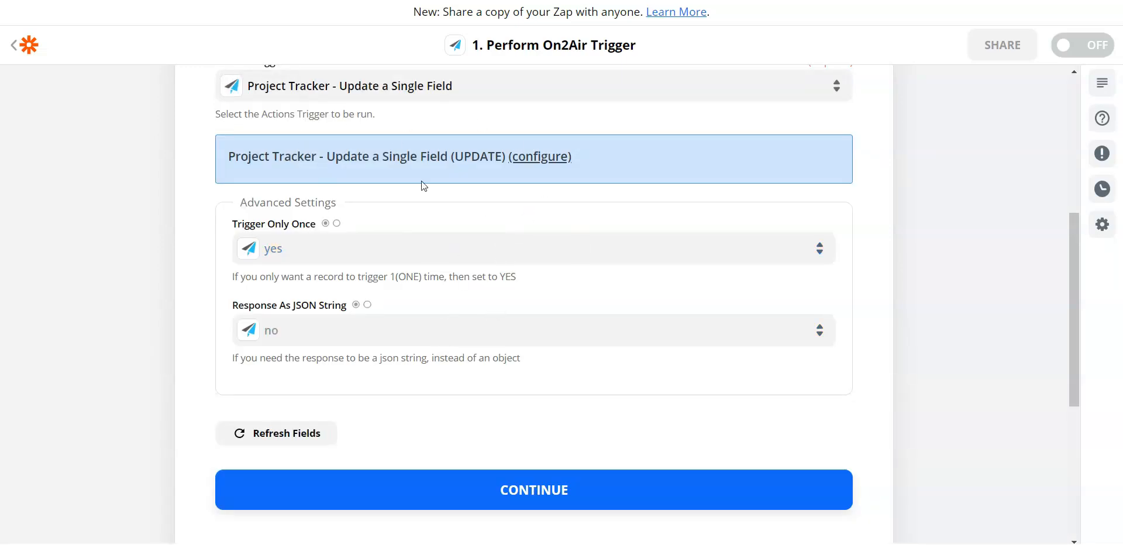
Step: Examine the choices for the Trigger Only Once advanced setting without picking another value
click(297, 256)
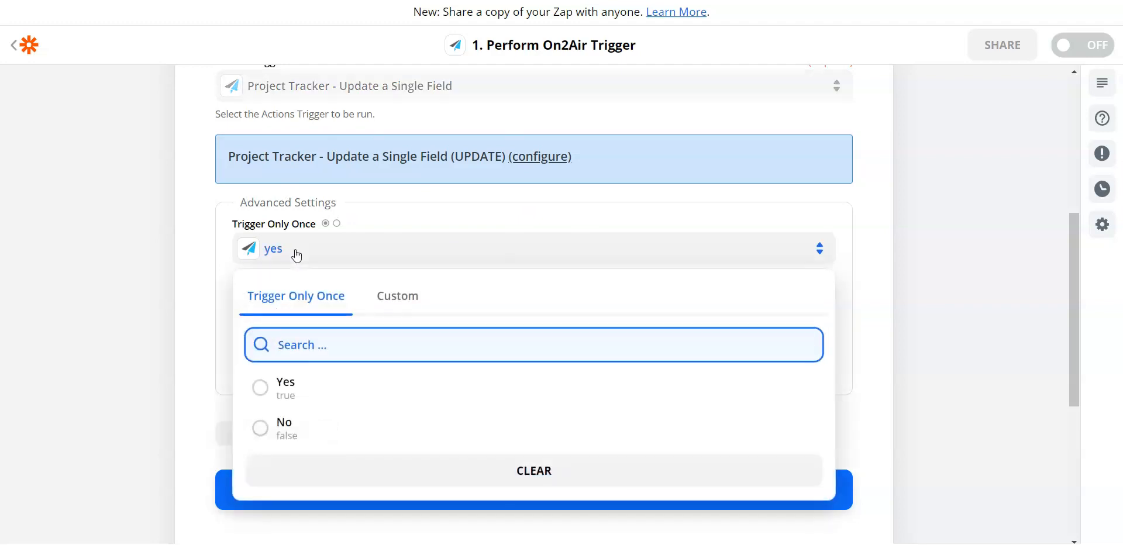
click(183, 279)
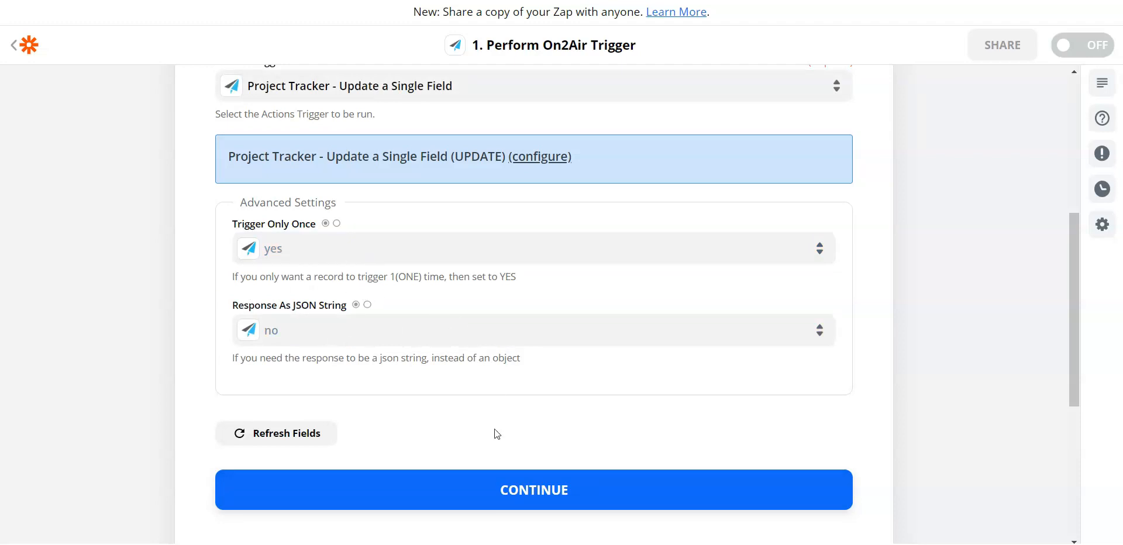
Step: Finish the trigger customization, test the trigger and continue with the Trigger A sample record
click(526, 484)
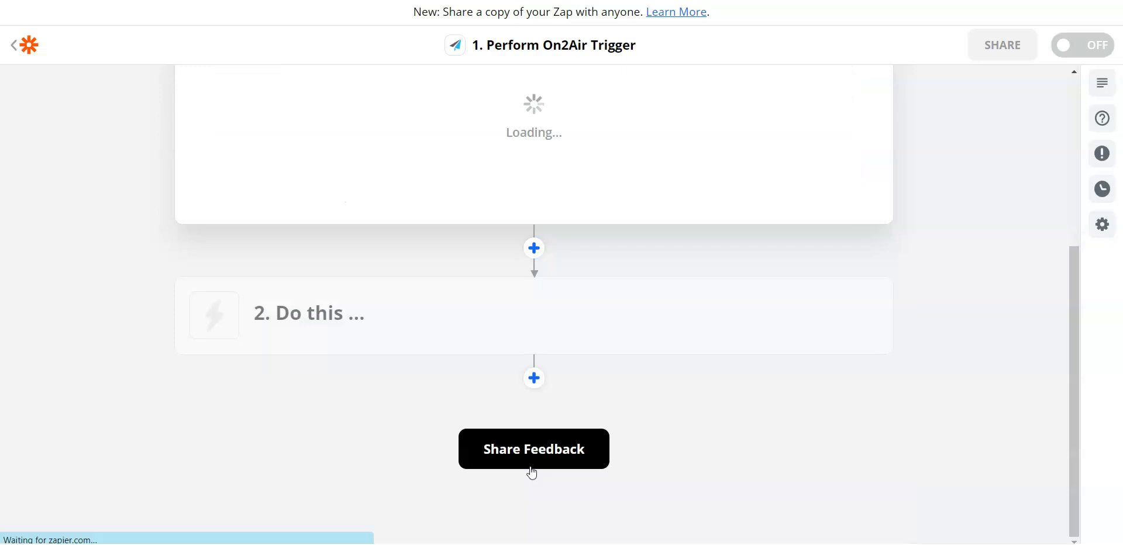
click(534, 227)
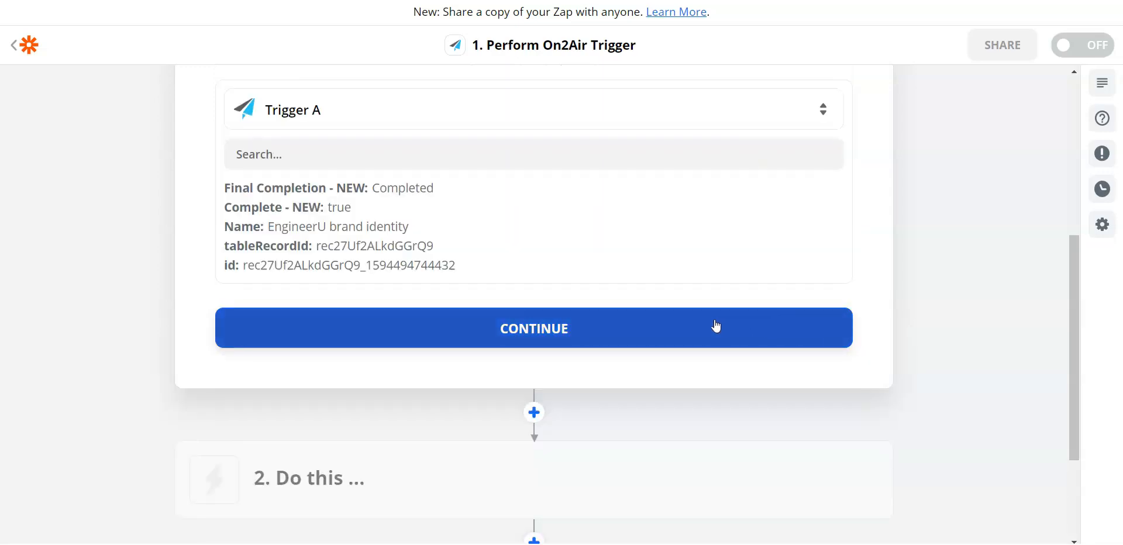
click(678, 329)
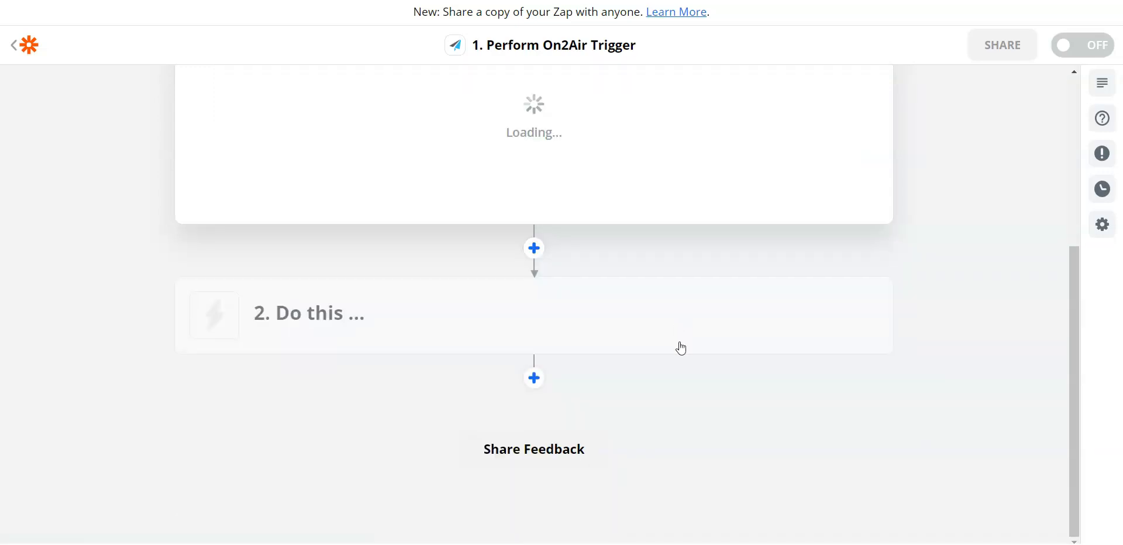